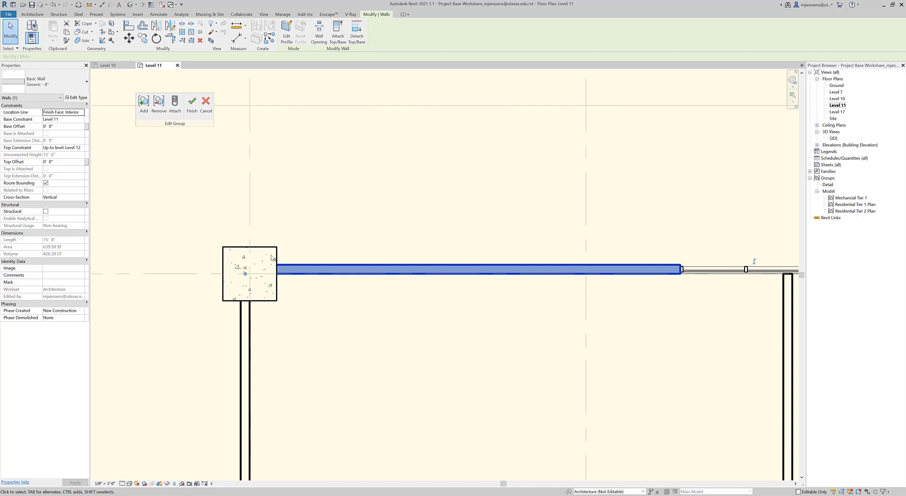
# - Examine how the upper Generic - 8" exterior wall meets the 4x4 concrete column at the plan corner
pyautogui.moveTo(287, 255); pyautogui.dragTo(306, 257, button='middle')
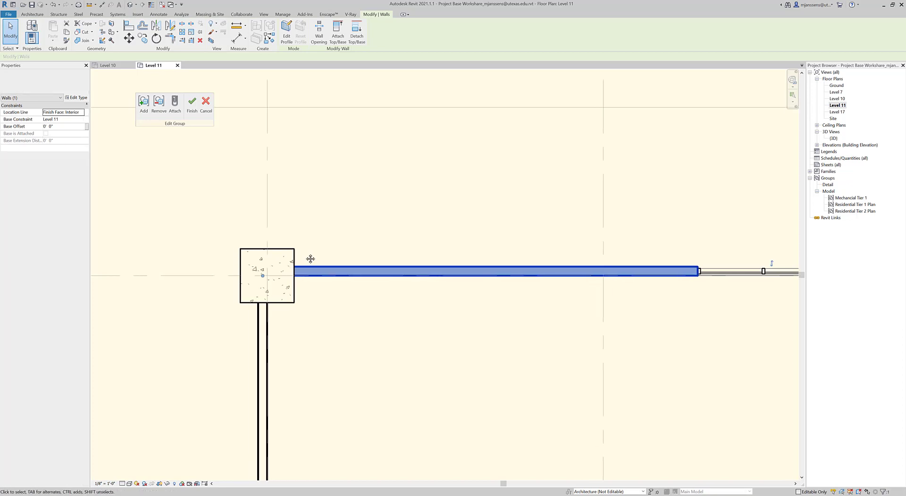
pyautogui.scroll(-1, 284, 276)
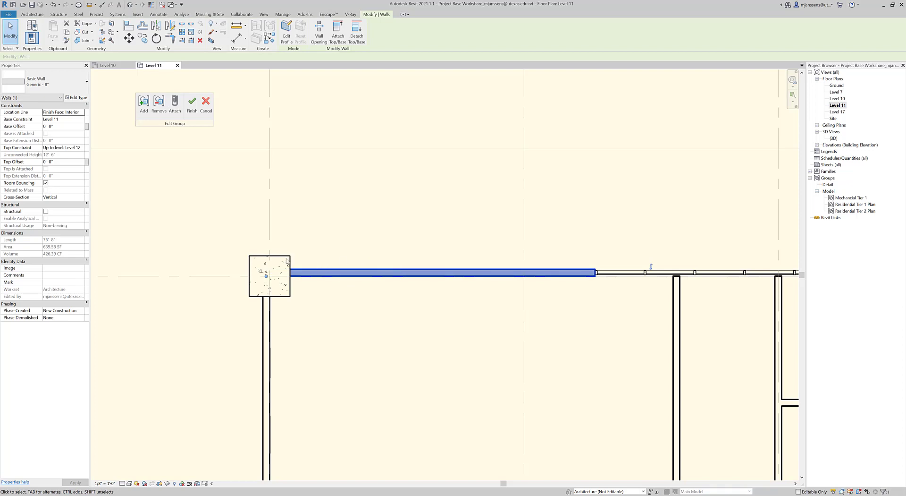
pyautogui.click(253, 293)
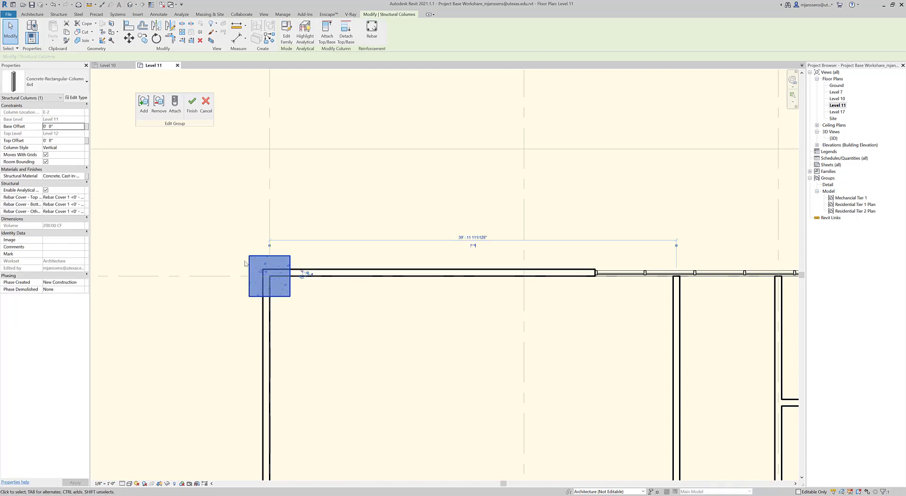
pyautogui.moveTo(231, 269); pyautogui.dragTo(242, 271, button='middle')
pyautogui.click(244, 234)
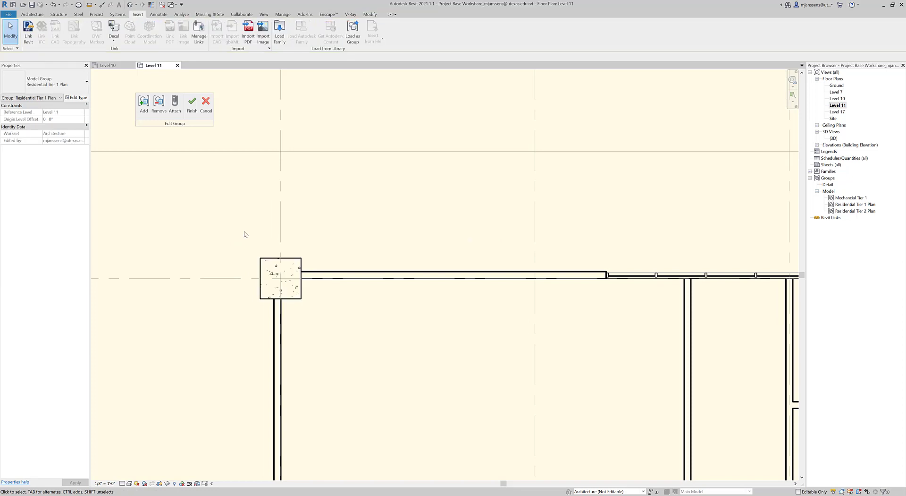
pyautogui.moveTo(250, 268); pyautogui.dragTo(269, 270, button='middle')
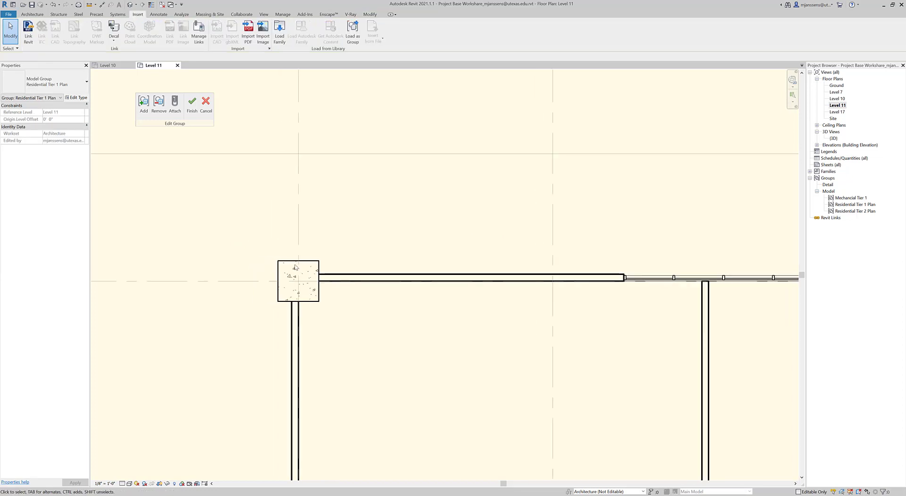
pyautogui.click(350, 279)
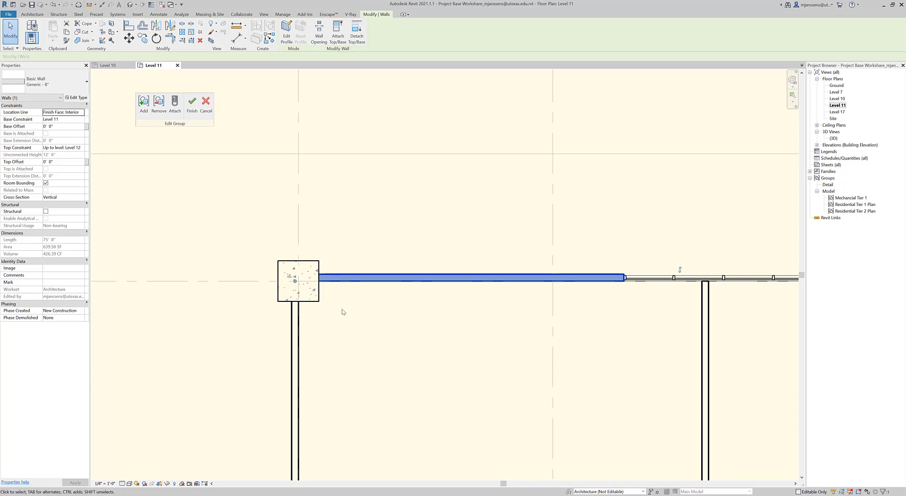
pyautogui.moveTo(428, 321); pyautogui.dragTo(453, 311, button='middle')
pyautogui.click(450, 306)
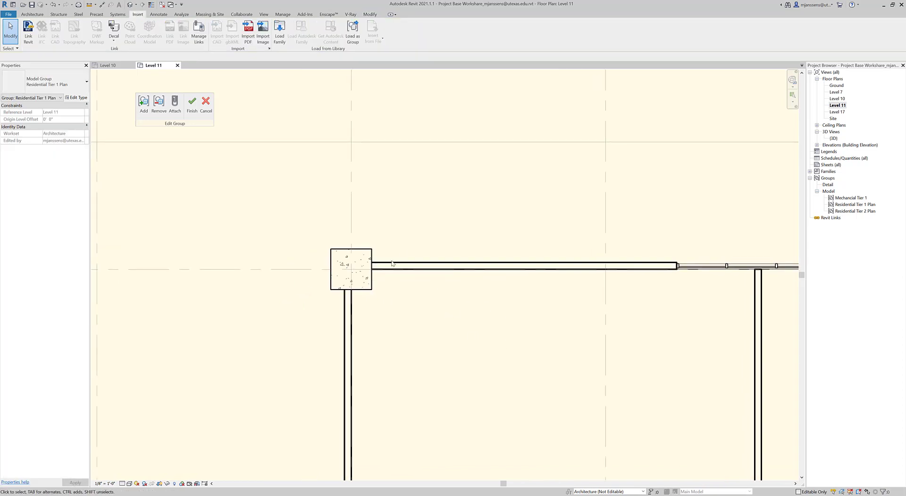
# - Align the interior face of the upper exterior wall with the outer upper face of the corner column
pyautogui.click(389, 266)
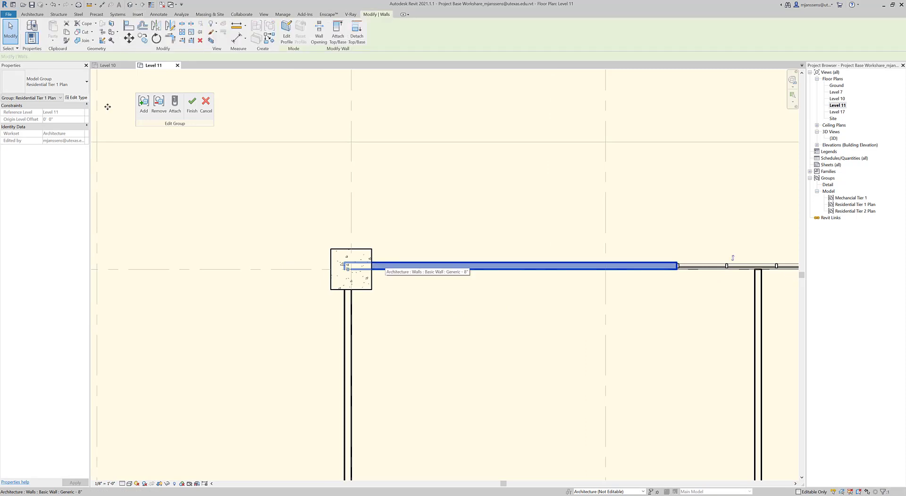
pyautogui.click(128, 26)
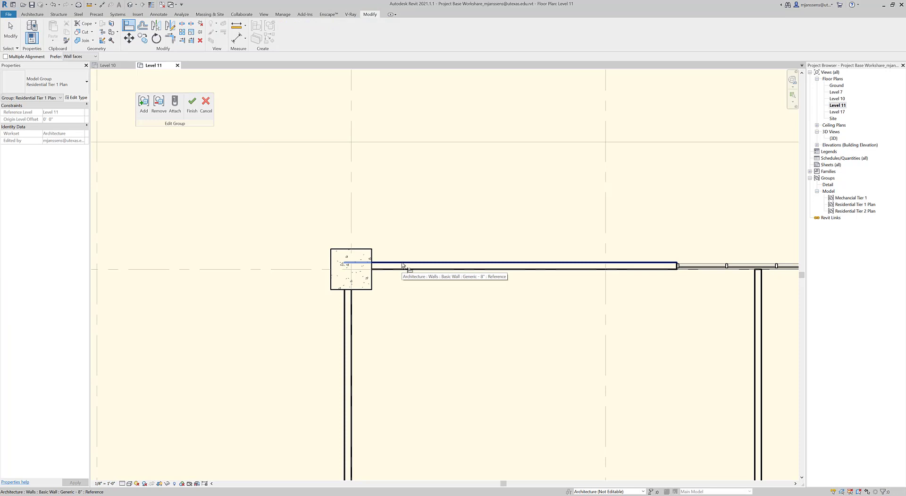
pyautogui.click(358, 249)
pyautogui.click(399, 272)
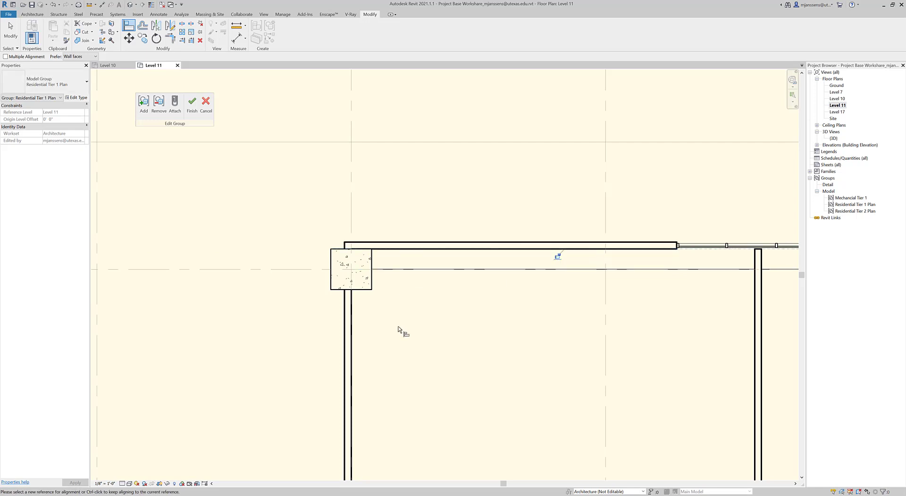
# - Align the interior face of the left exterior wall with the column's left face and end the Align command
pyautogui.click(333, 282)
pyautogui.click(351, 308)
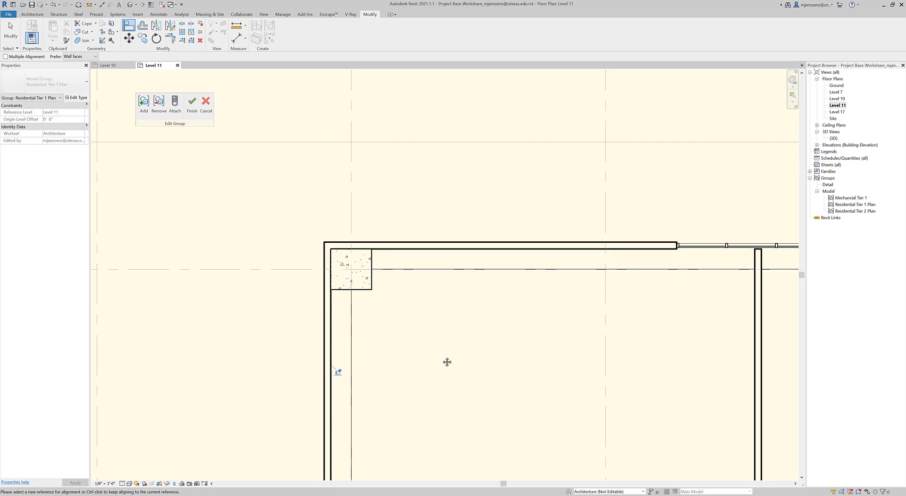
pyautogui.scroll(-2, 491, 371)
pyautogui.moveTo(502, 377); pyautogui.dragTo(452, 324, button='middle')
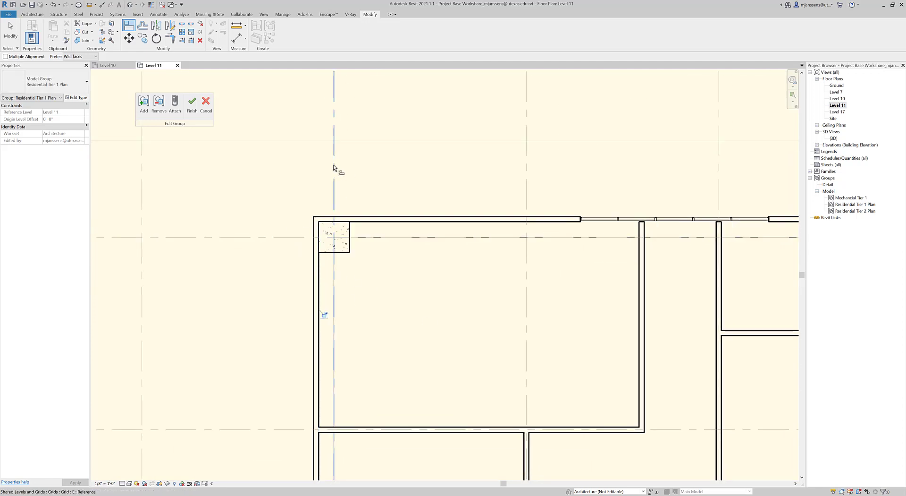
pyautogui.scroll(-3, 373, 321)
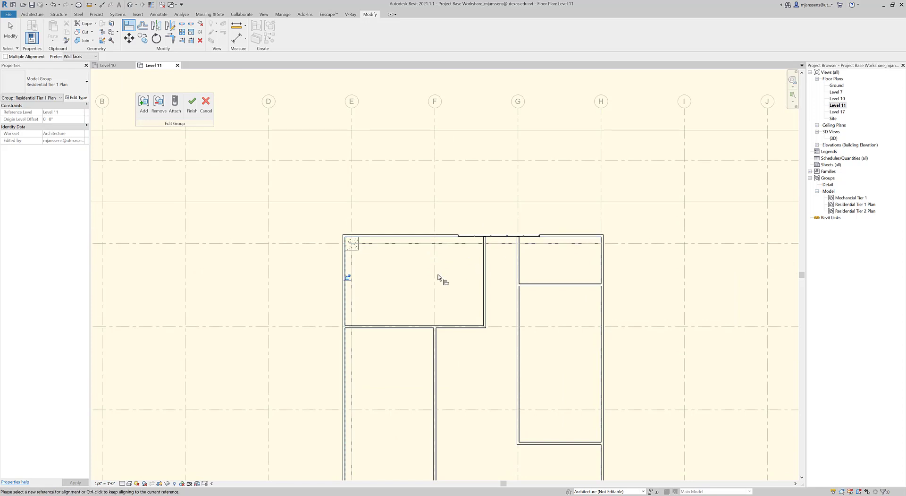
pyautogui.moveTo(469, 206); pyautogui.dragTo(493, 211, button='middle')
pyautogui.scroll(4, 395, 253)
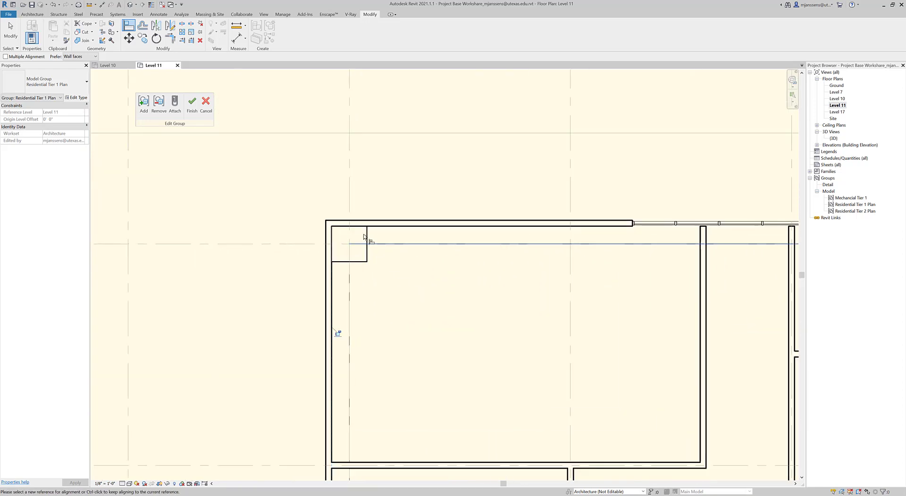
pyautogui.moveTo(390, 263); pyautogui.dragTo(382, 284, button='middle')
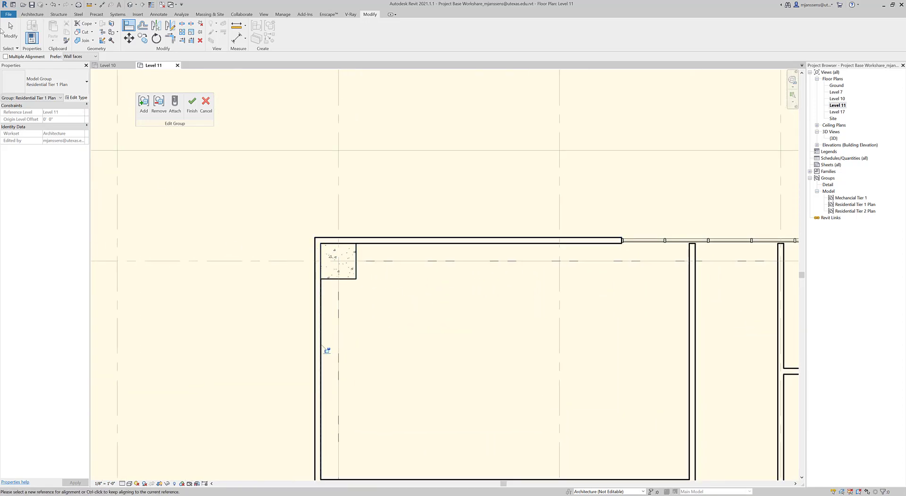
pyautogui.click(17, 33)
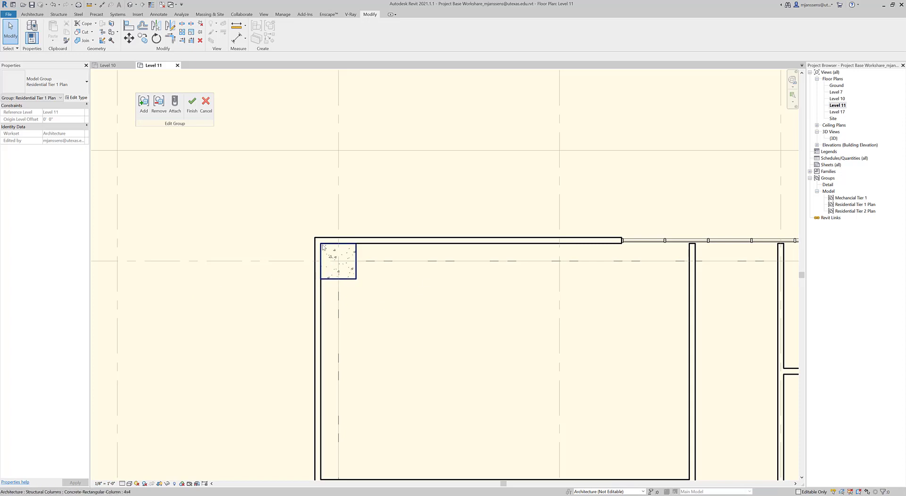
# - Halve the b and h dimensions of the corner column's 4x4 concrete type
pyautogui.scroll(2, 325, 245)
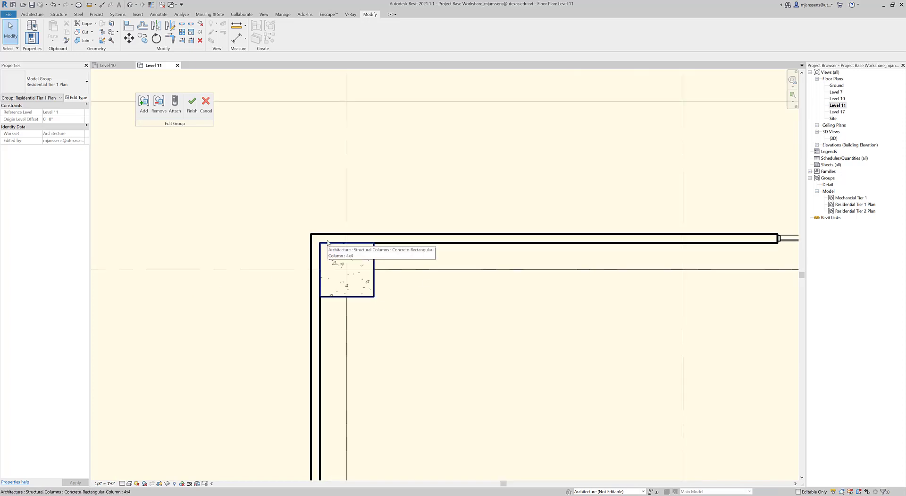
pyautogui.click(329, 244)
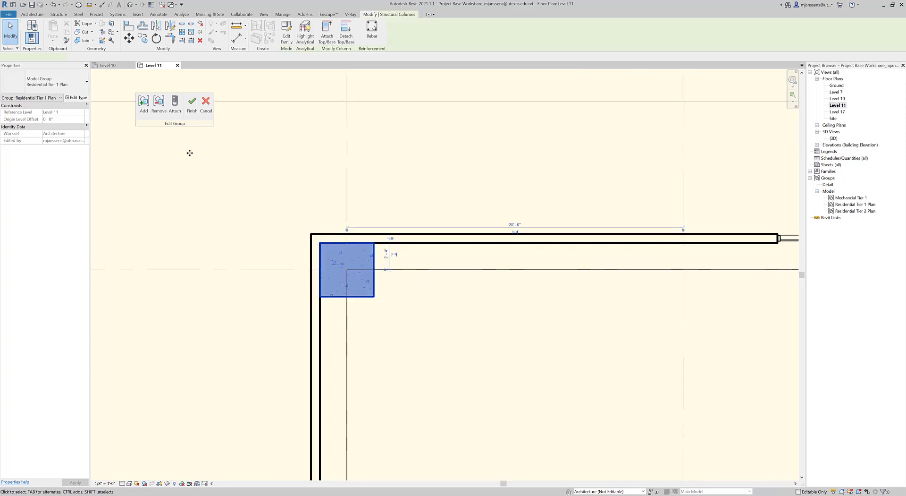
pyautogui.click(77, 97)
pyautogui.click(383, 186)
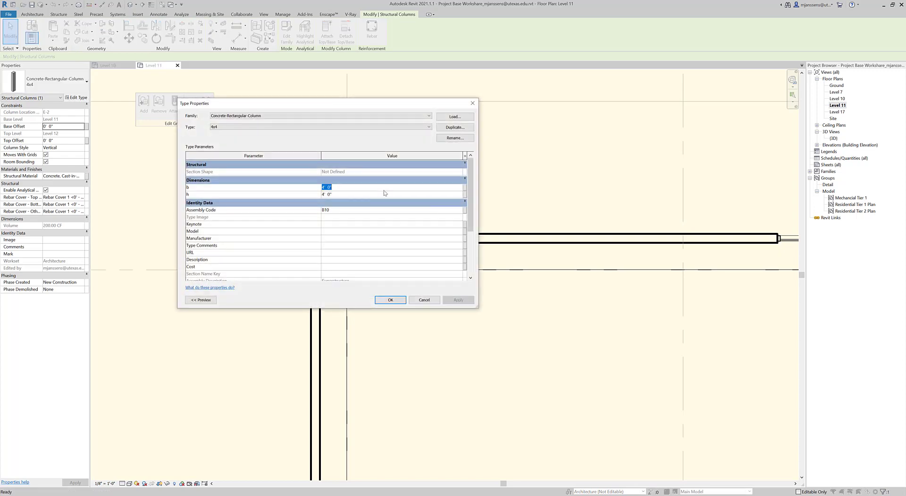
pyautogui.click(399, 301)
pyautogui.click(416, 321)
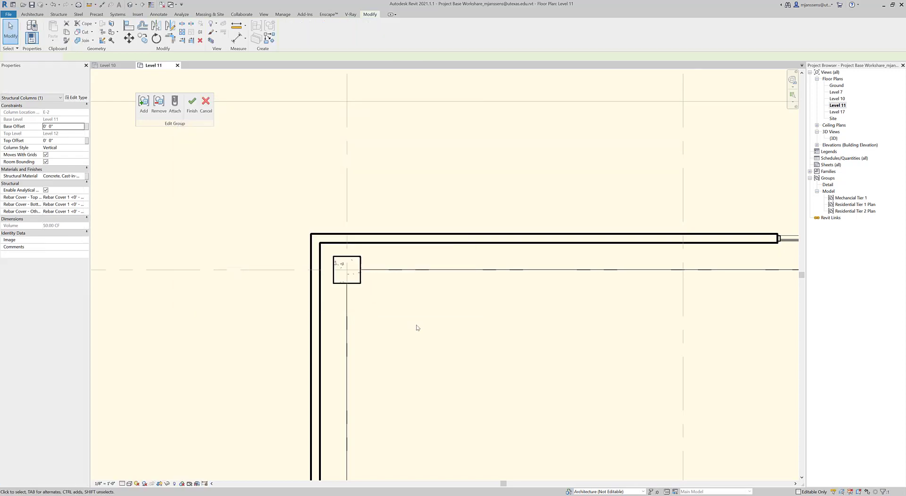
# - Examine the clearance between the corner column and the exterior walls, and follow the upper wall along to its storefront section
pyautogui.click(407, 237)
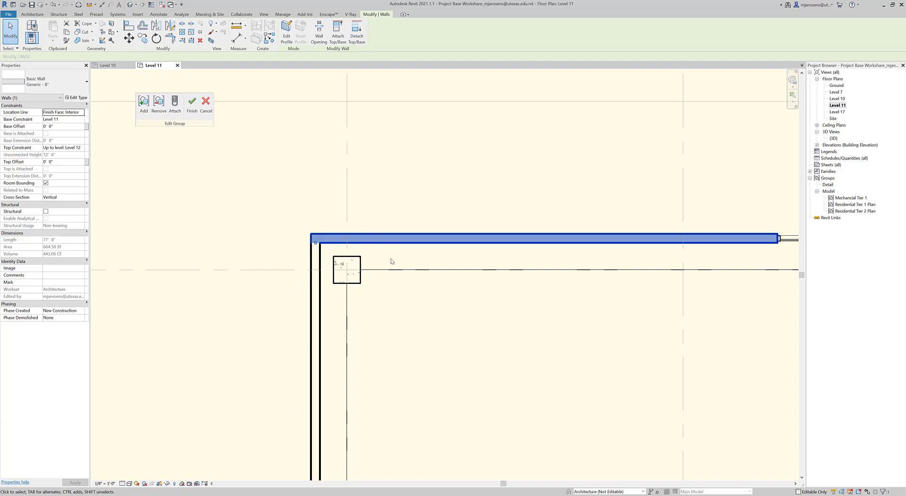
pyautogui.click(373, 254)
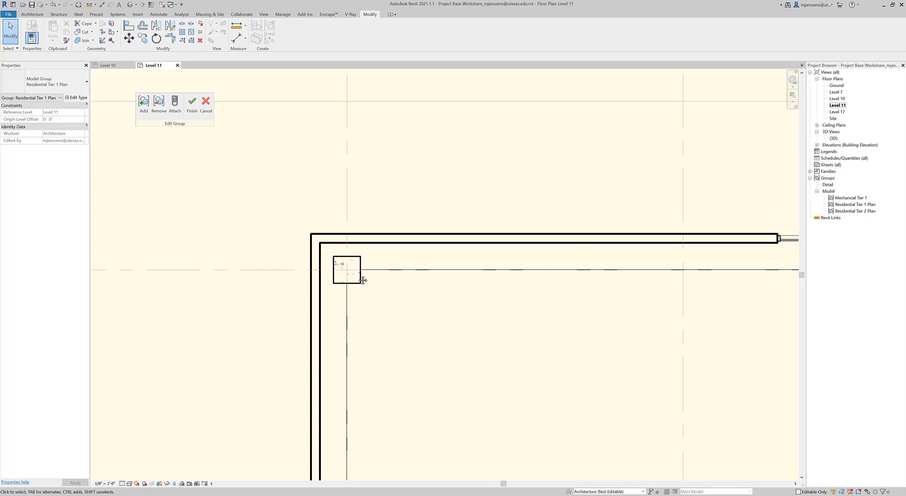
pyautogui.moveTo(363, 279); pyautogui.dragTo(368, 280, button='middle')
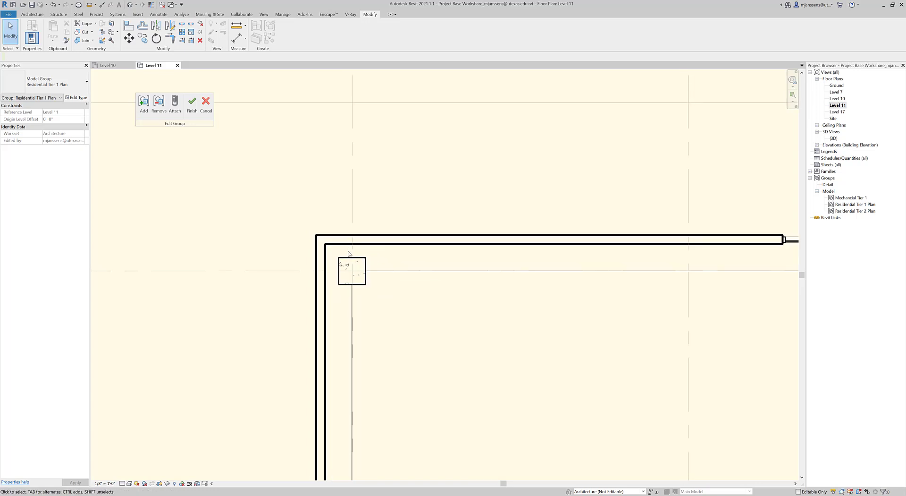
pyautogui.scroll(-2, 337, 268)
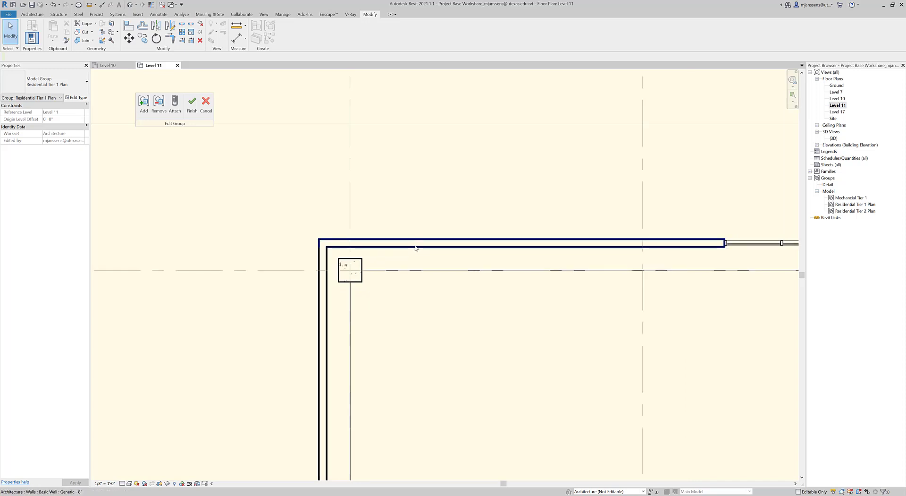
pyautogui.click(359, 247)
pyautogui.press('Escape')
pyautogui.scroll(-1, 364, 263)
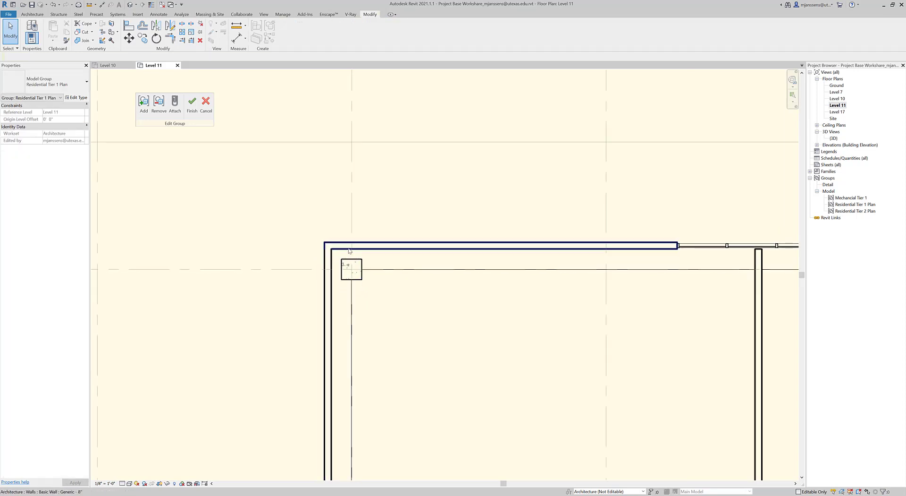
pyautogui.moveTo(435, 291); pyautogui.dragTo(363, 292, button='middle')
pyautogui.moveTo(449, 293); pyautogui.dragTo(422, 293, button='middle')
pyautogui.click(600, 247)
pyautogui.moveTo(593, 295); pyautogui.dragTo(494, 294, button='middle')
pyautogui.press('Escape')
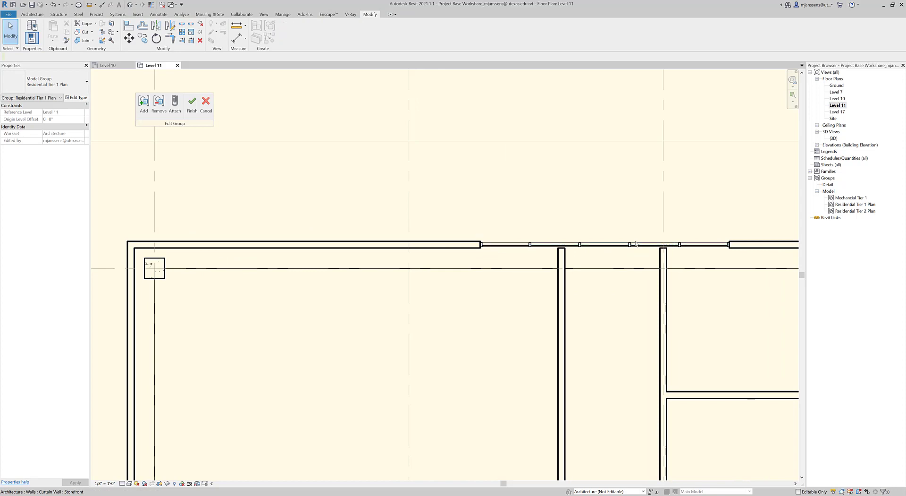
# - Try deleting the Storefront curtain wall embedded in the upper exterior wall, and undo the deletion
pyautogui.click(585, 241)
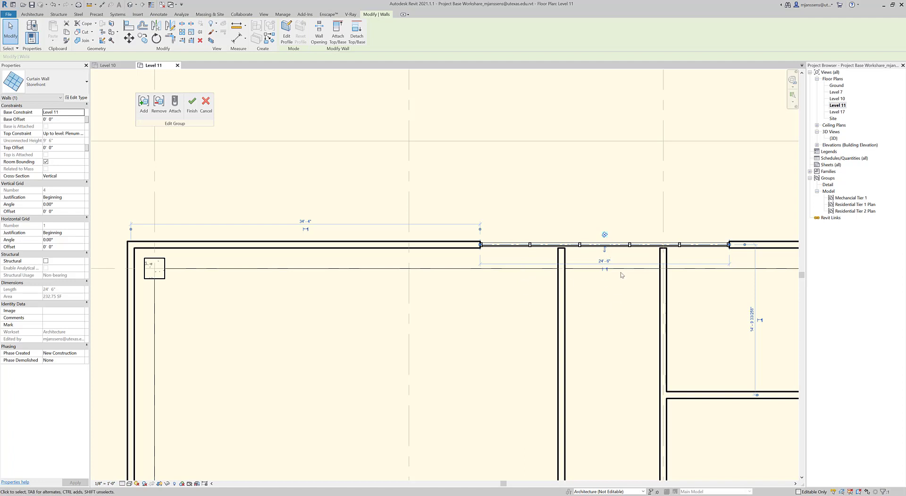
pyautogui.press('Delete')
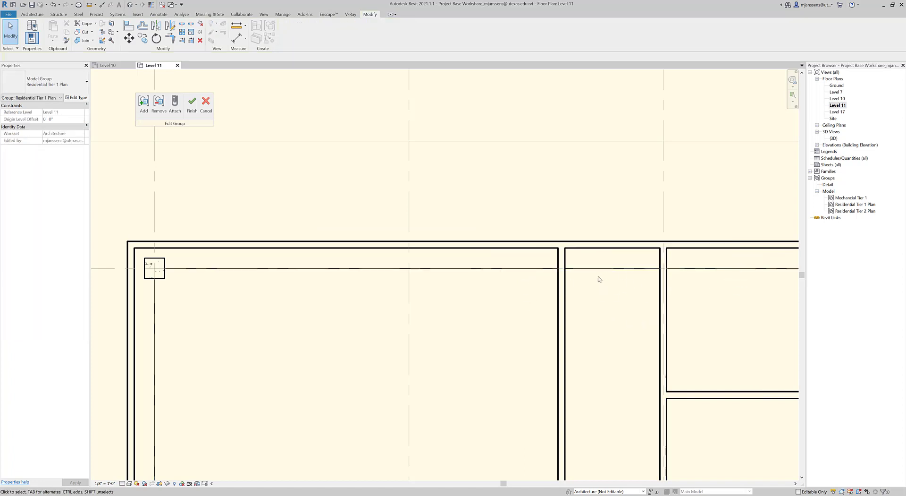
pyautogui.hotkey('ctrl', 'z')
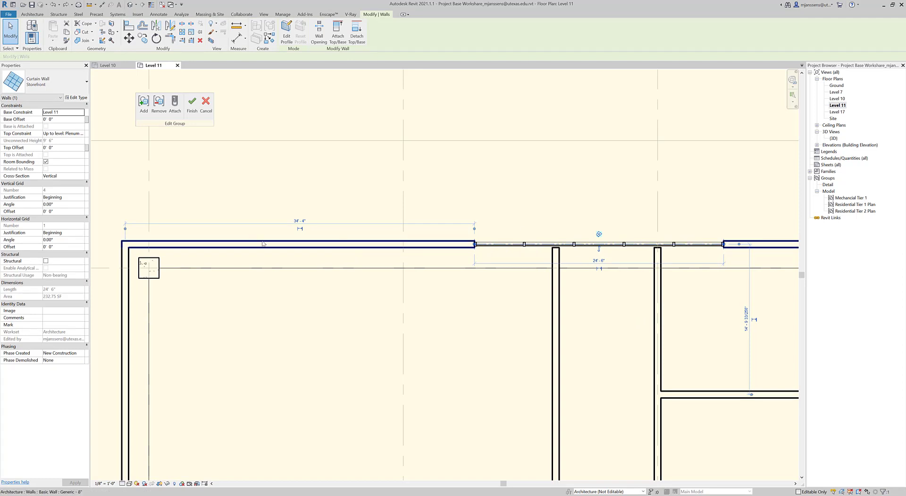
# - Delete the Storefront curtain wall embedded in the upper exterior wall
pyautogui.scroll(4, 470, 245)
pyautogui.press('Escape')
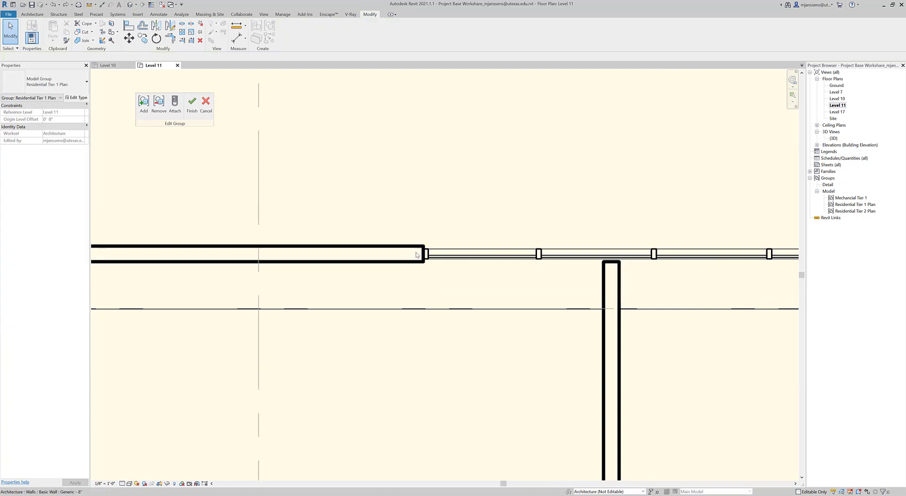
pyautogui.click(435, 254)
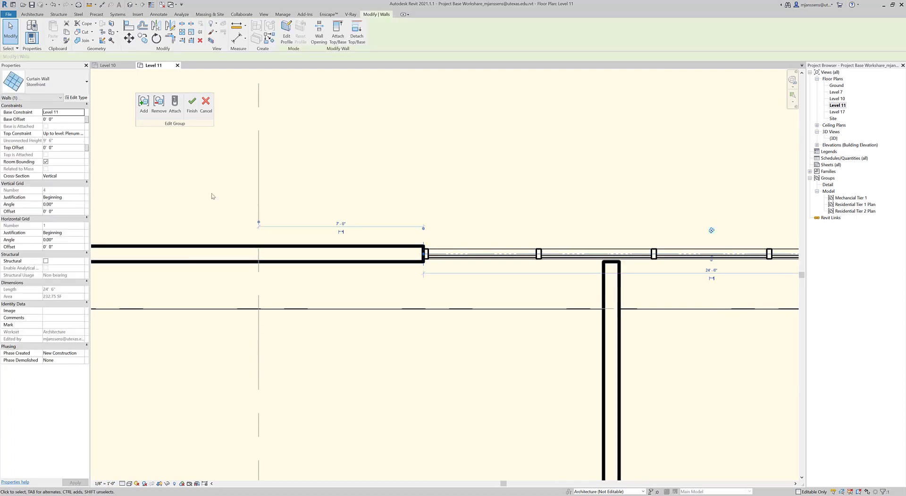
pyautogui.scroll(-2, 368, 222)
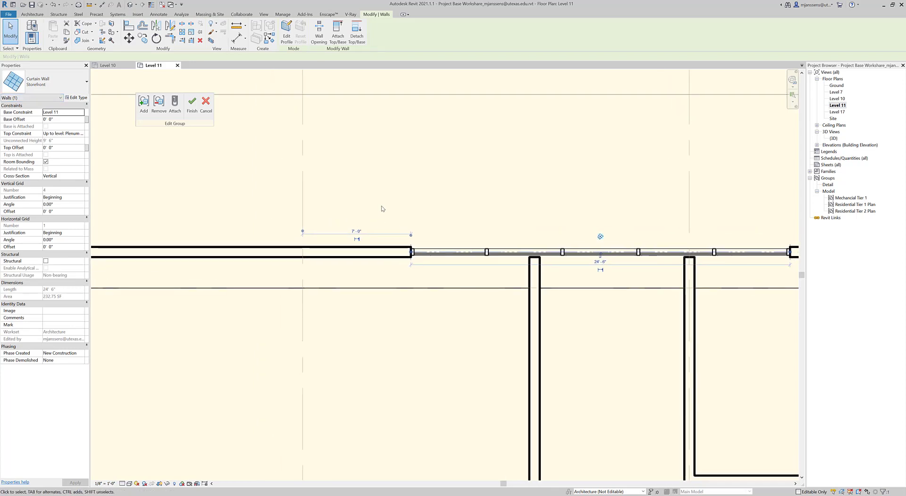
pyautogui.scroll(-1, 384, 209)
pyautogui.moveTo(388, 212); pyautogui.dragTo(393, 223, button='middle')
pyautogui.click(396, 229)
pyautogui.click(424, 258)
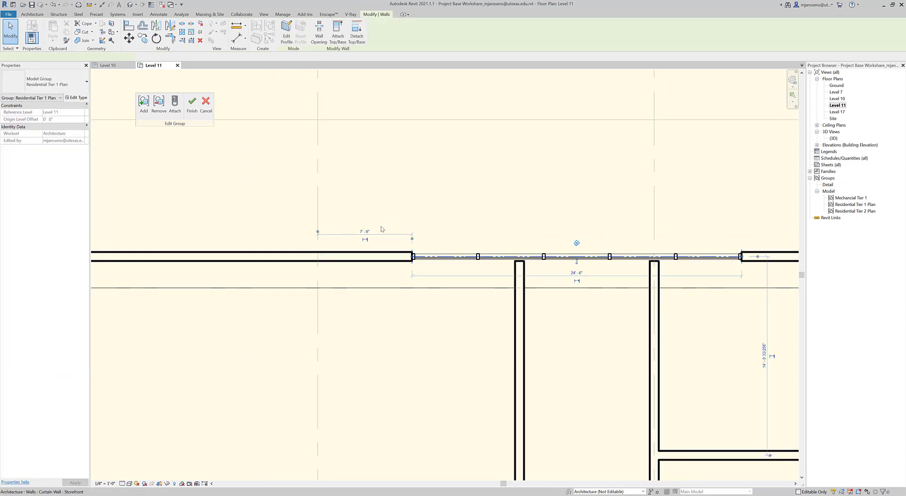
pyautogui.press('Delete')
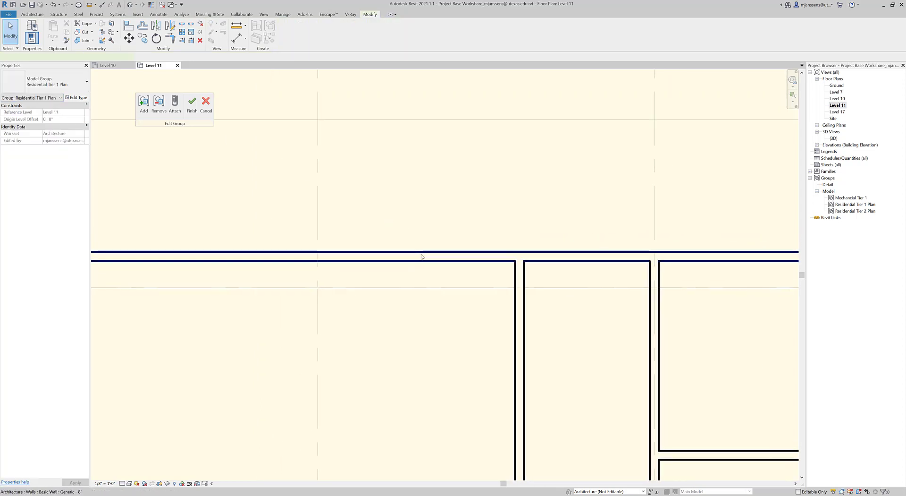
# - Shorten the upper exterior wall by pulling its far end back to just short of the first interior partition beyond the corner column's room
pyautogui.click(421, 251)
pyautogui.scroll(-3, 420, 241)
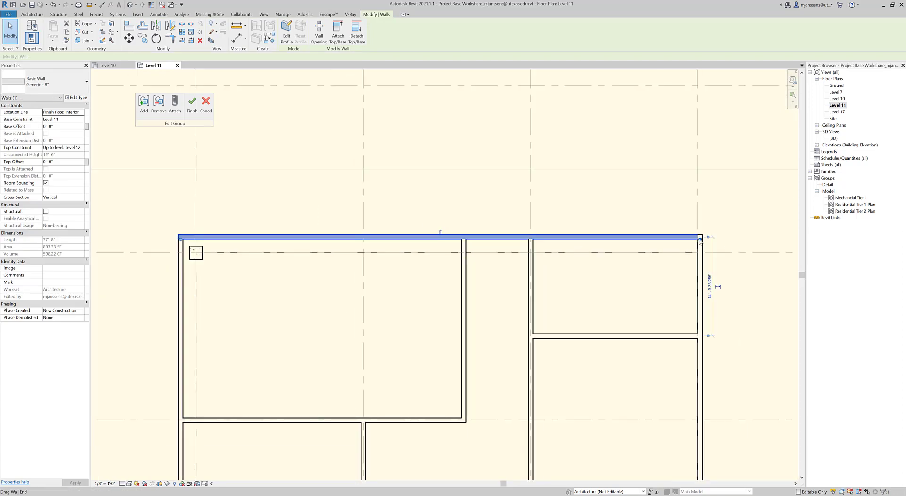
pyautogui.moveTo(700, 240); pyautogui.dragTo(411, 239)
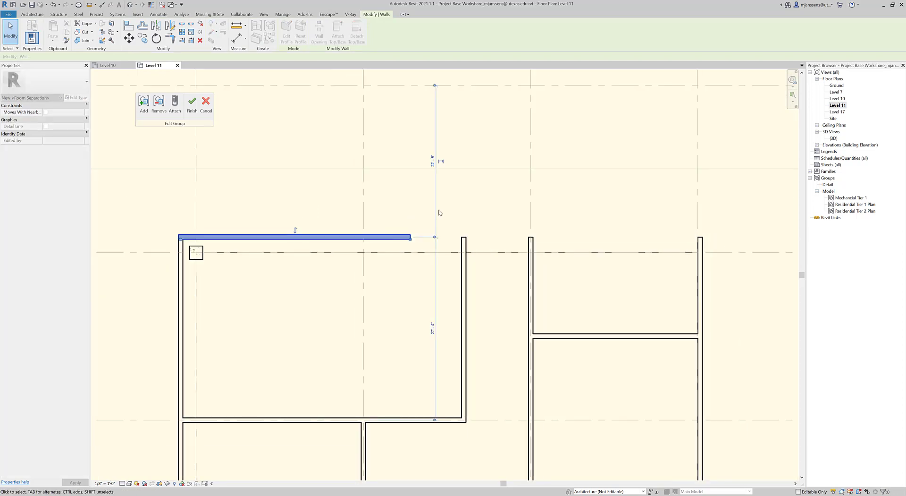
# - Draw a similar Generic - 8" exterior wall 25'-4" long across the upper ends of the two right-hand vertical walls
pyautogui.rightClick(411, 240)
pyautogui.click(446, 300)
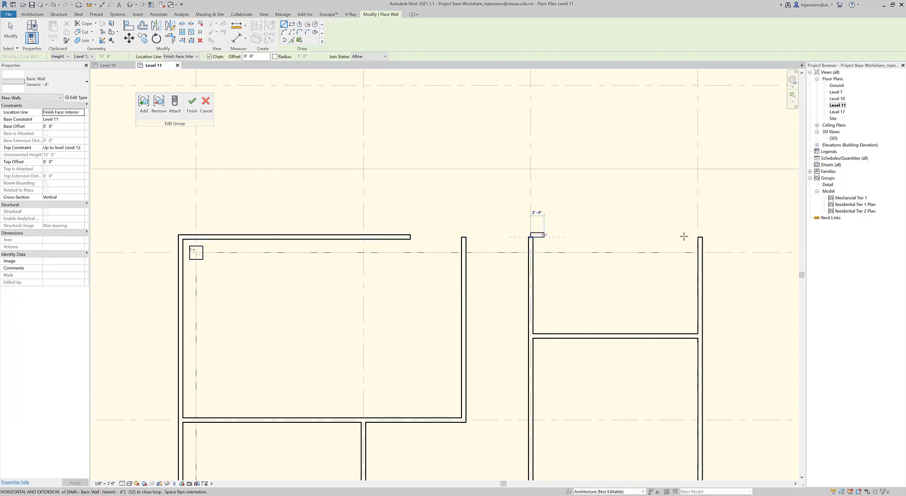
pyautogui.click(701, 235)
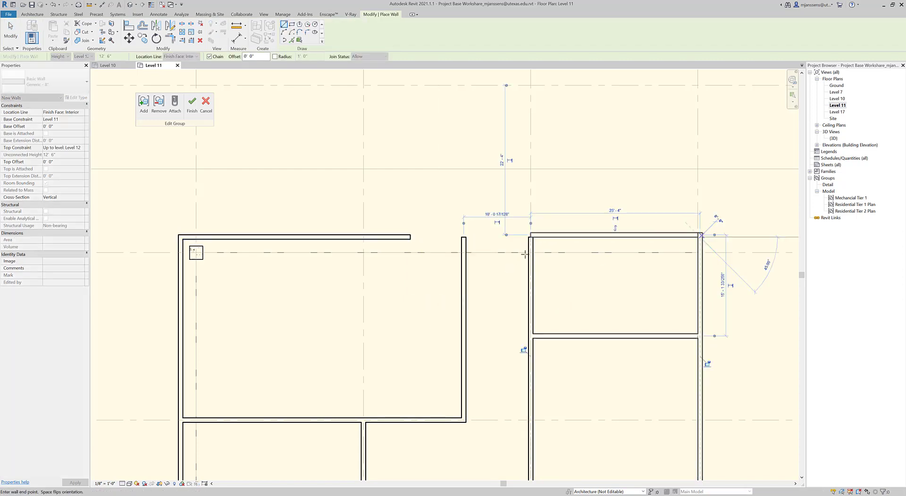
pyautogui.press('Escape')
pyautogui.press('Escape')
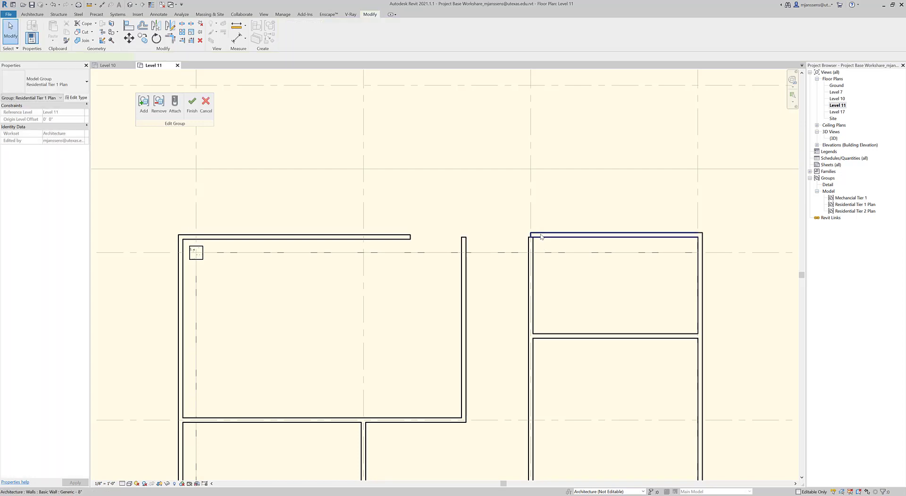
# - Extend the upper end of the vertical wall on the grid line to join the new exterior wall in a clean corner
pyautogui.click(541, 237)
pyautogui.scroll(3, 542, 237)
pyautogui.click(528, 241)
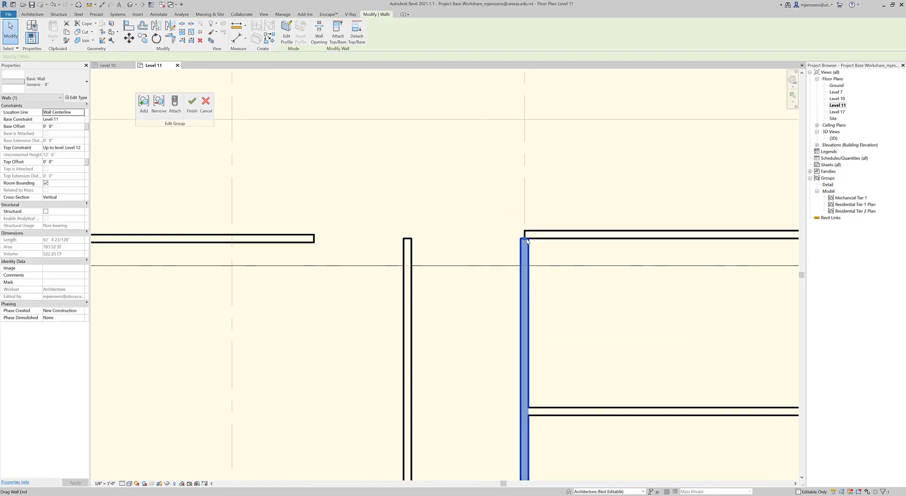
pyautogui.moveTo(527, 239); pyautogui.dragTo(525, 235)
pyautogui.click(497, 213)
pyautogui.scroll(-1, 459, 243)
pyautogui.moveTo(459, 243); pyautogui.dragTo(550, 255, button='middle')
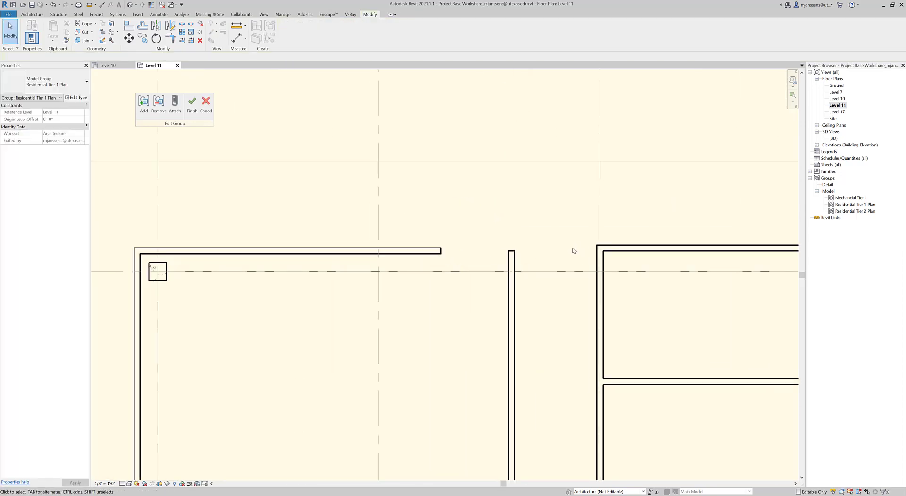
# - Align the outer face of the new upper wall segment with the outer face of the shortened exterior wall
pyautogui.click(438, 250)
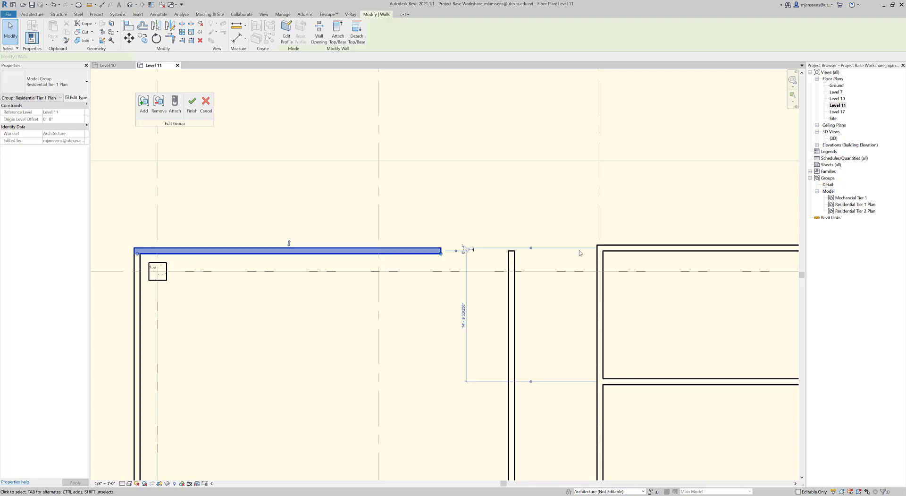
pyautogui.click(608, 247)
pyautogui.click(129, 28)
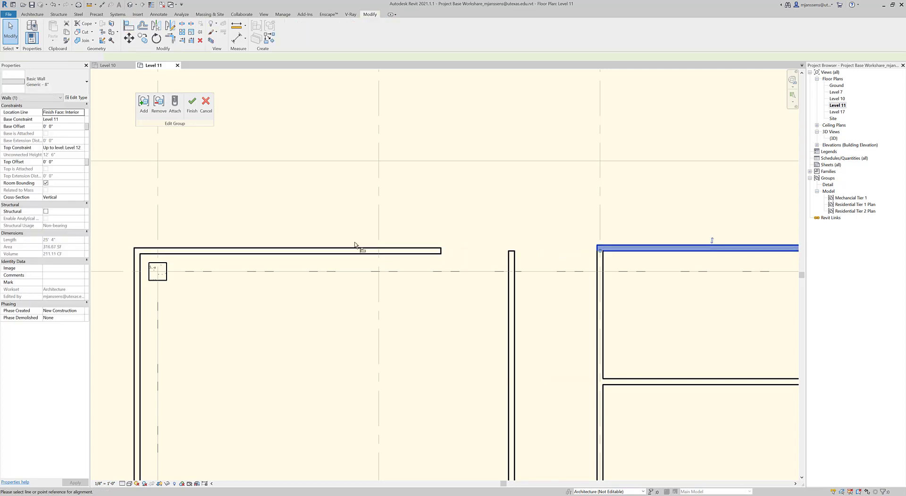
pyautogui.click(360, 247)
pyautogui.click(611, 247)
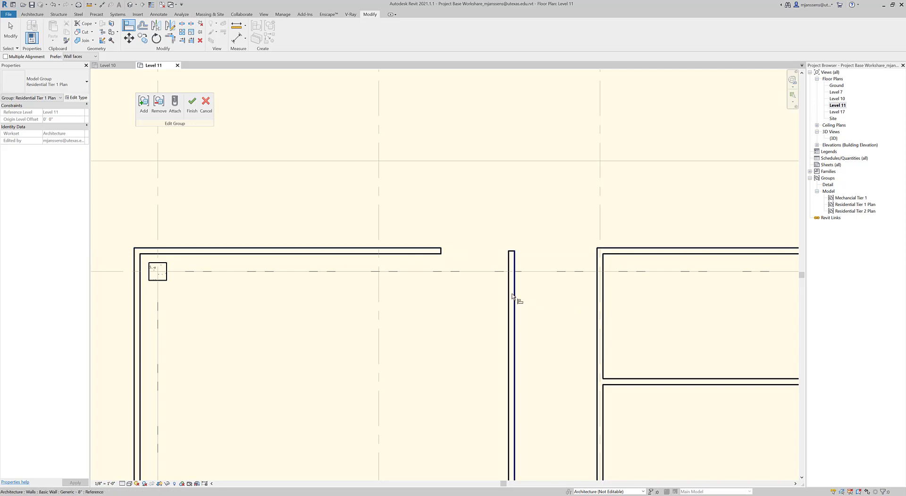
pyautogui.press('Escape')
pyautogui.press('Escape')
pyautogui.moveTo(511, 264); pyautogui.dragTo(534, 259, button='middle')
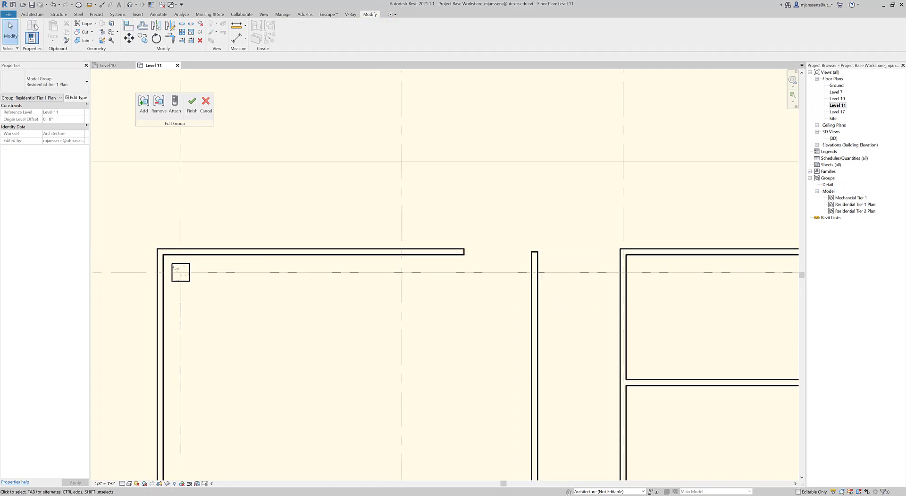
# - Draw an 18'-0" Storefront curtain wall just outside the gap, from the right segment's corner grid line to the shortened wall's end
pyautogui.click(32, 14)
pyautogui.click(30, 43)
pyautogui.click(45, 52)
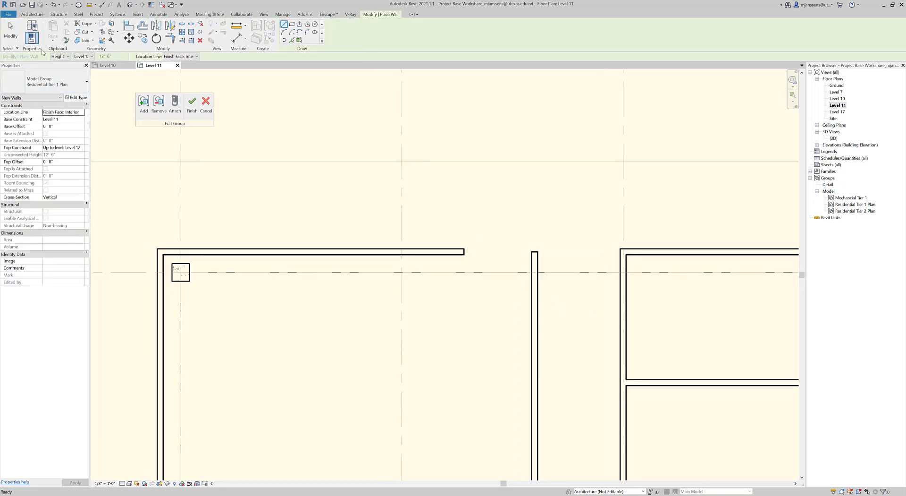
pyautogui.click(48, 81)
pyautogui.scroll(-4, 48, 283)
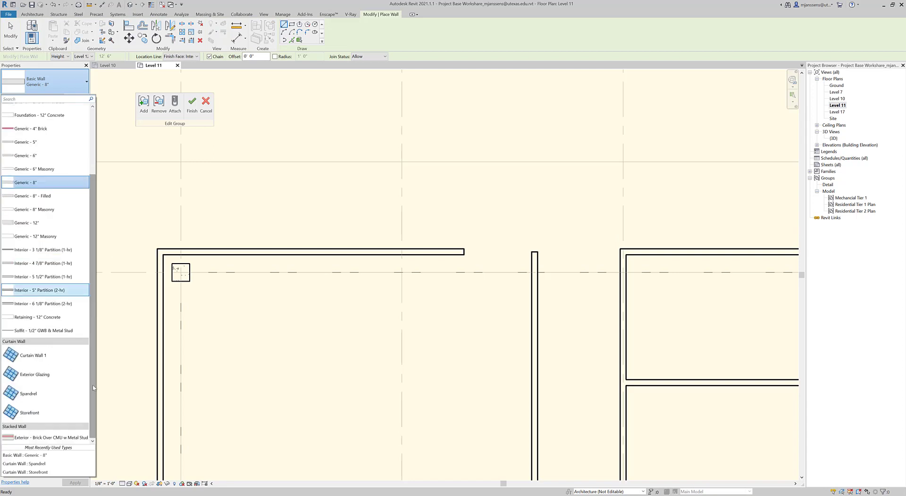
pyautogui.click(49, 419)
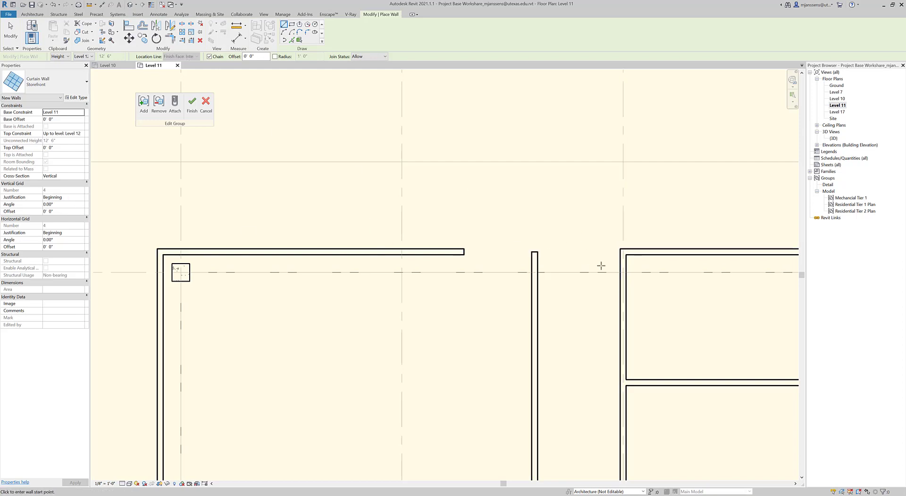
pyautogui.click(621, 247)
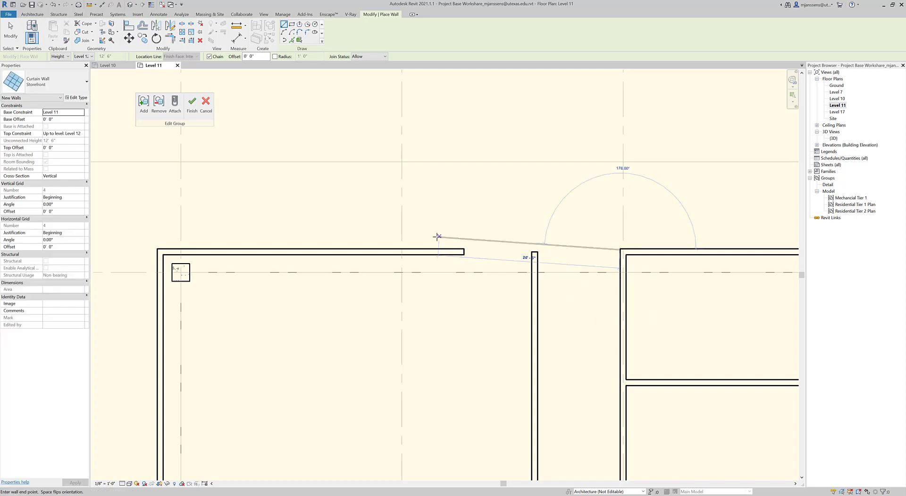
pyautogui.press('Escape')
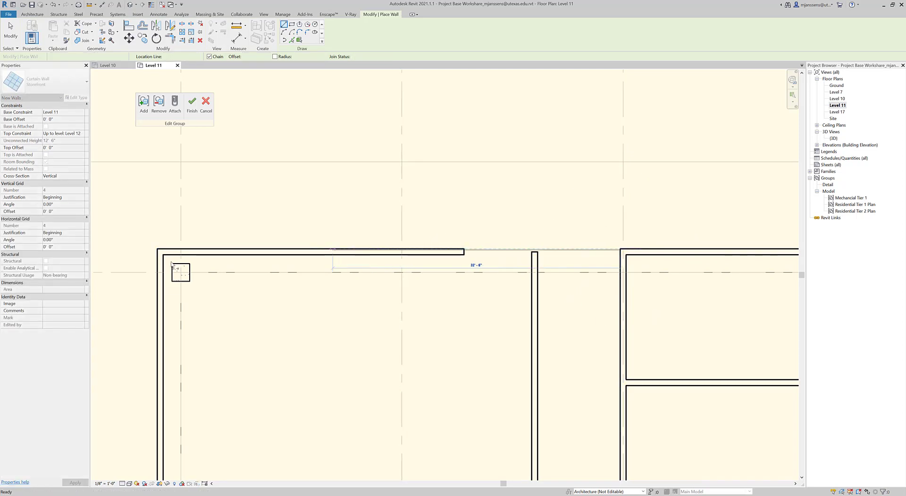
pyautogui.scroll(3, 157, 247)
pyautogui.moveTo(670, 254); pyautogui.dragTo(420, 258, button='middle')
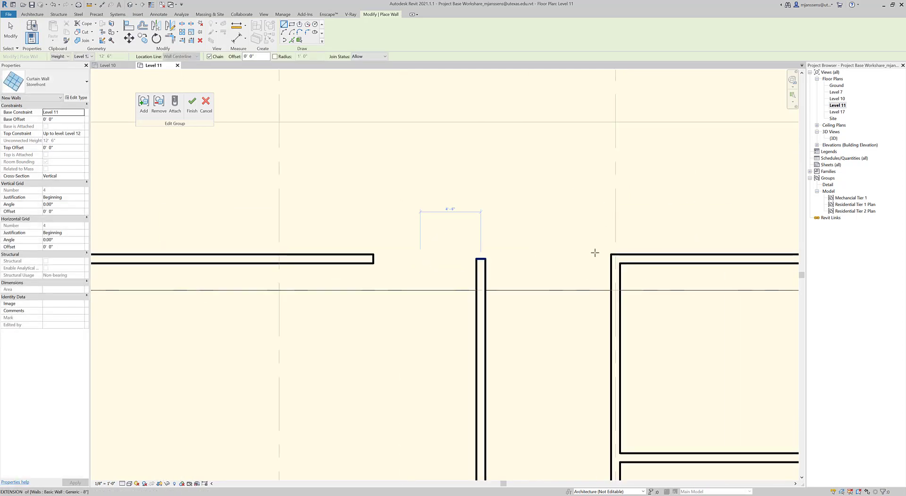
pyautogui.click(616, 243)
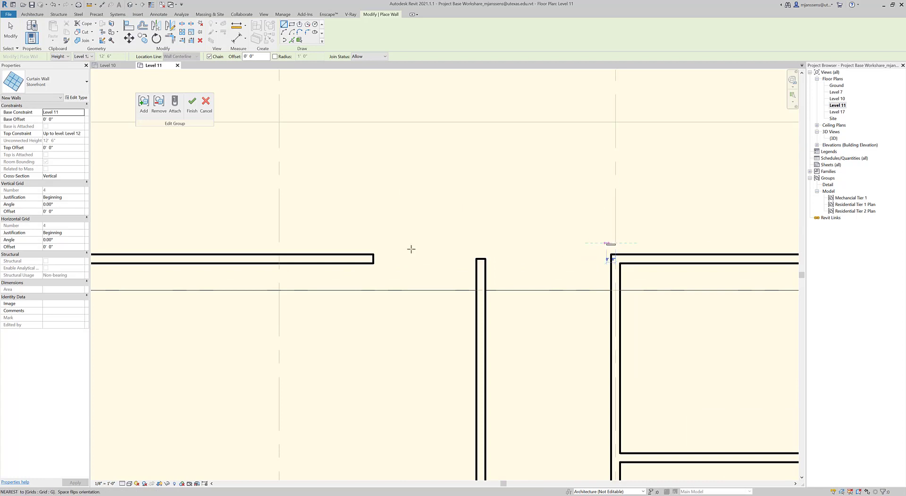
pyautogui.click(373, 244)
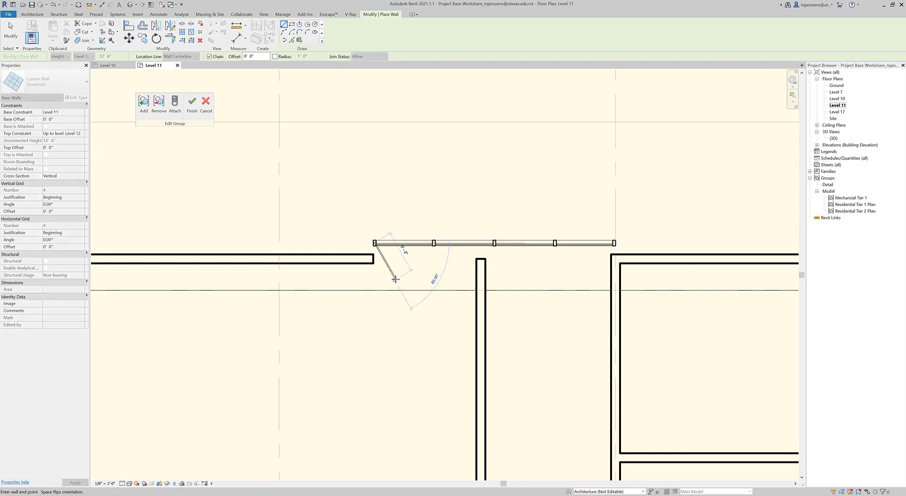
pyautogui.press('Escape')
pyautogui.press('Escape')
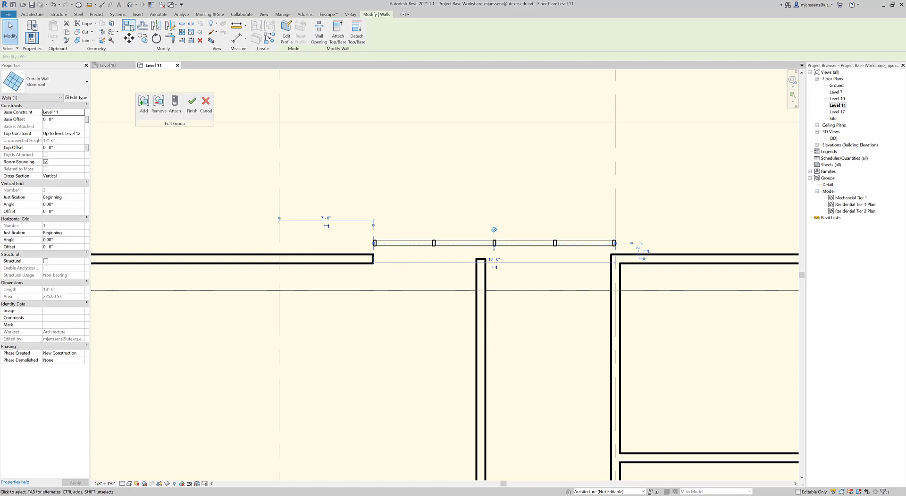
pyautogui.press('Escape')
pyautogui.press('a')
pyautogui.press('l')
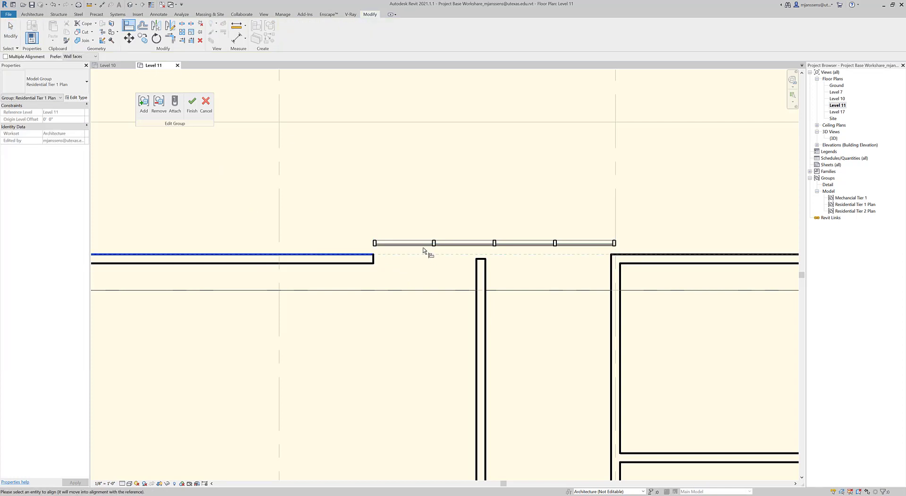
pyautogui.press('Escape')
pyautogui.press('Escape')
pyautogui.scroll(3, 370, 254)
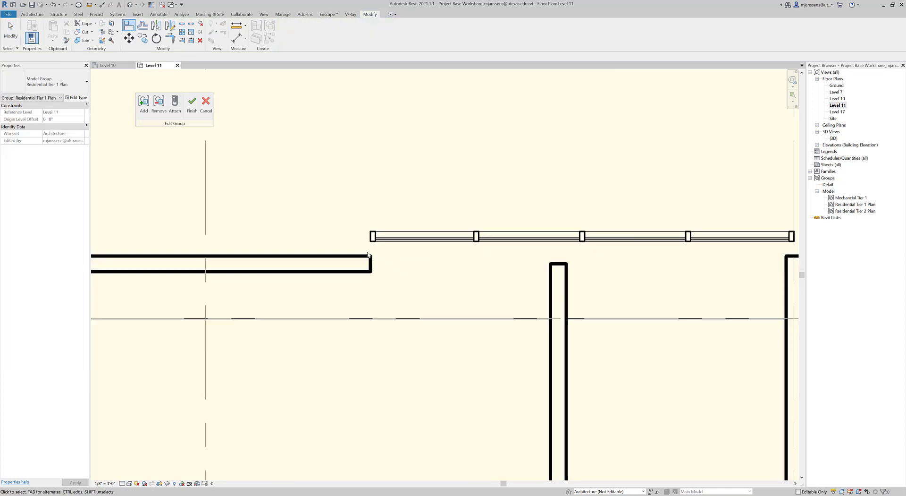
pyautogui.click(131, 26)
pyautogui.click(314, 255)
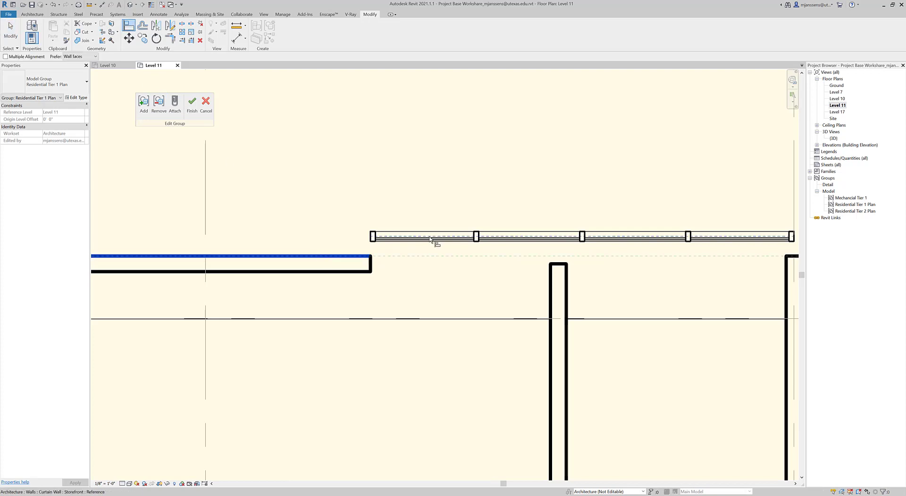
pyautogui.scroll(2, 430, 238)
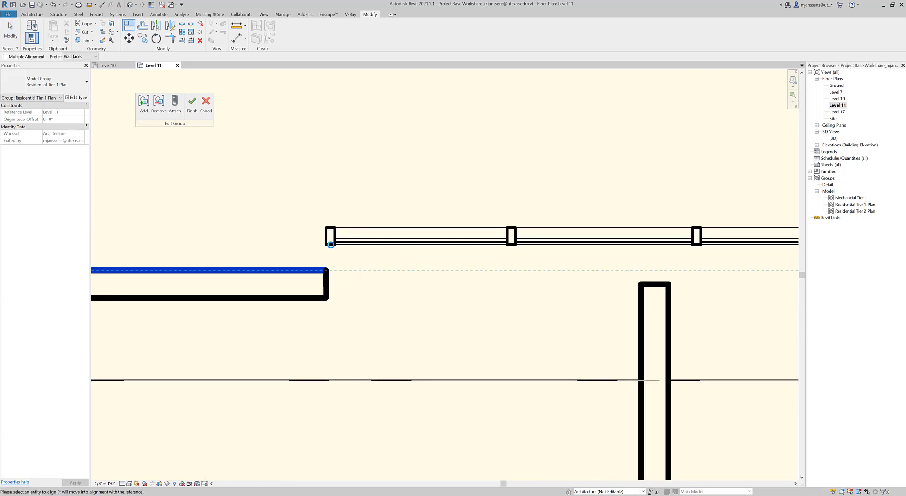
pyautogui.scroll(1, 342, 244)
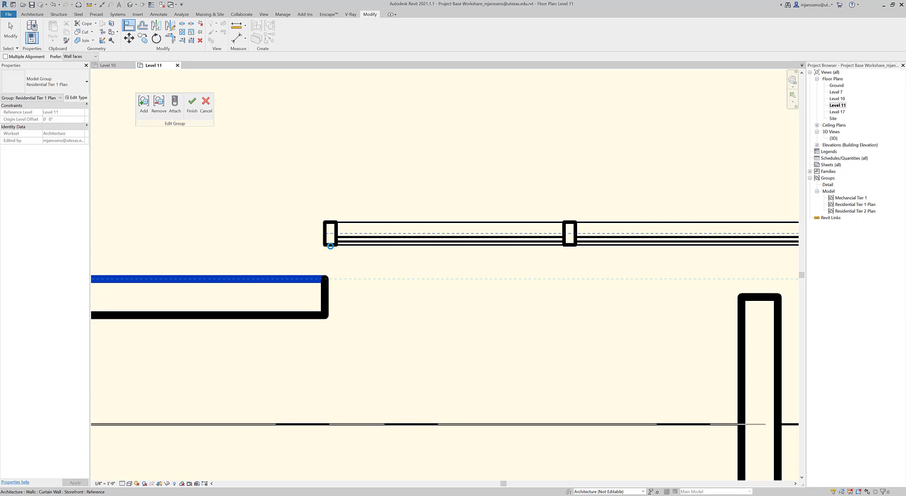
pyautogui.scroll(1, 330, 245)
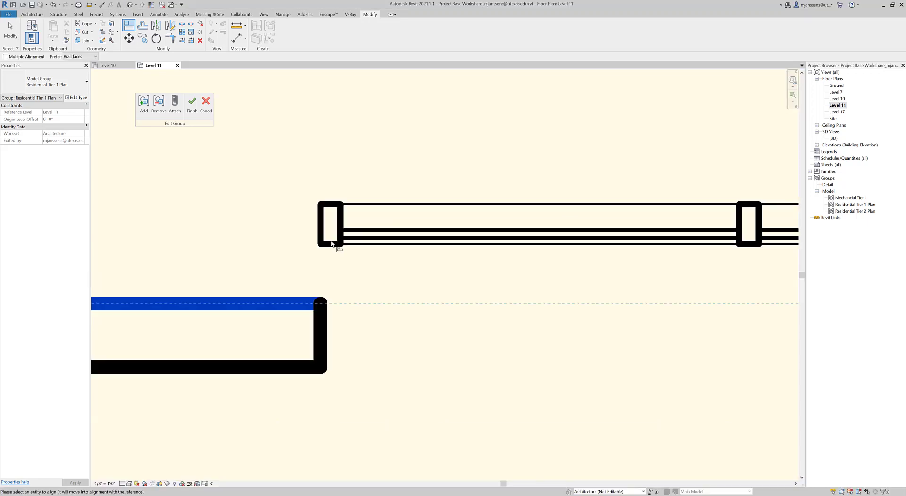
pyautogui.scroll(-3, 334, 246)
pyautogui.press('Escape')
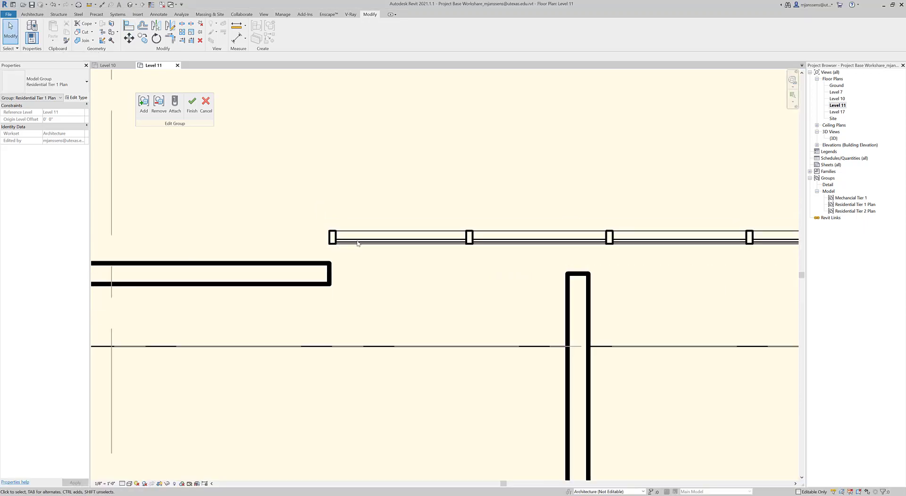
# - Move the Storefront curtain wall so its inner end corner meets the outer corner at the shortened wall's end
pyautogui.scroll(-2, 360, 240)
pyautogui.click(360, 239)
pyautogui.click(129, 38)
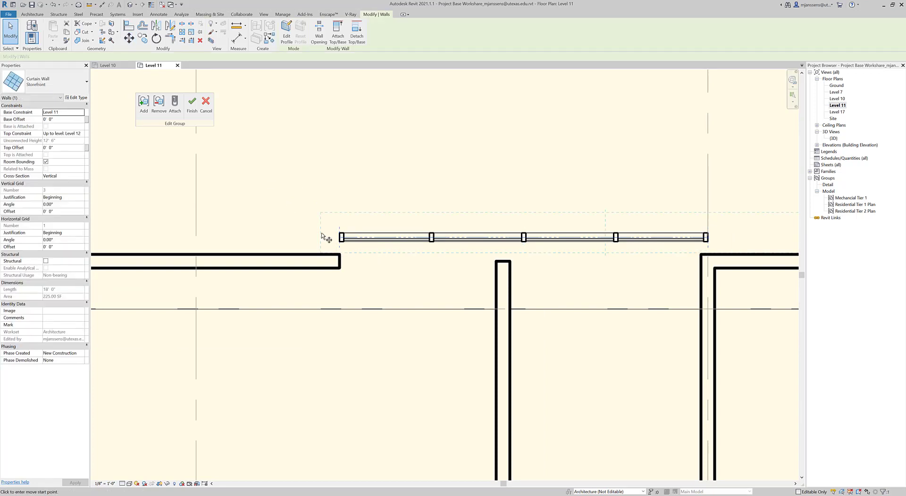
pyautogui.scroll(4, 352, 245)
pyautogui.click(318, 238)
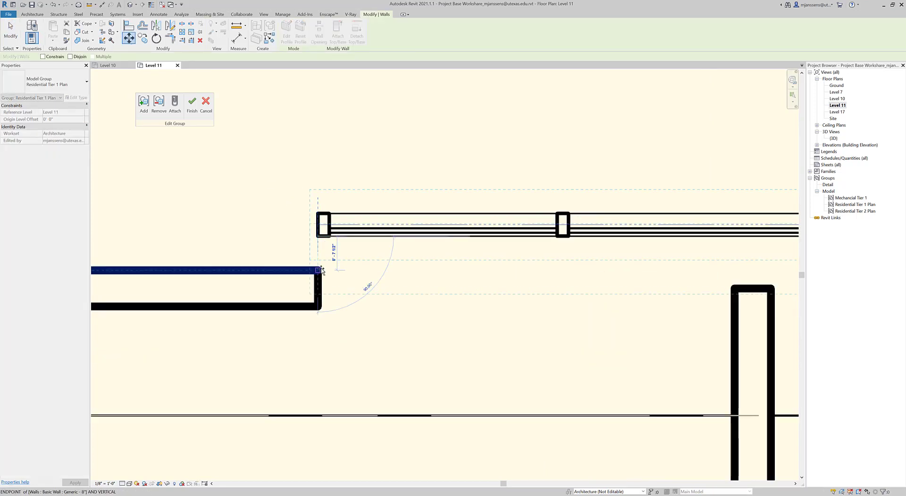
pyautogui.click(318, 272)
pyautogui.press('Escape')
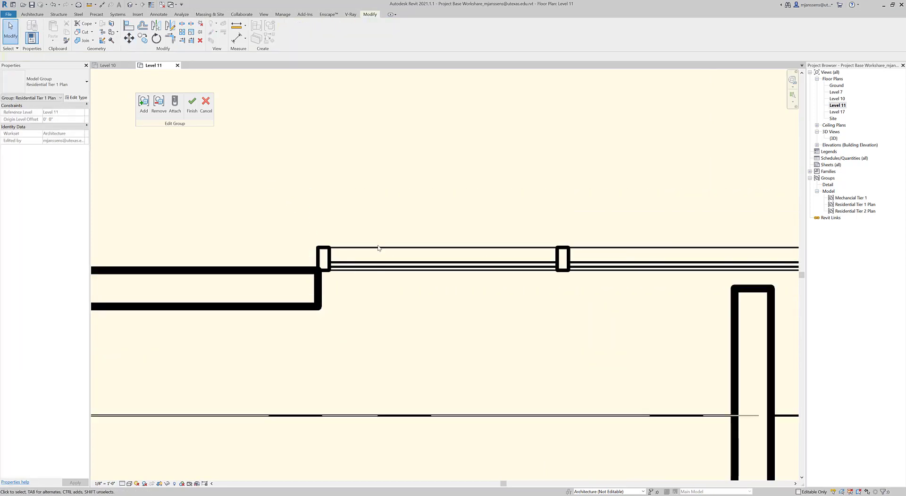
# - Extend the Storefront curtain wall along the outer face of the upper exterior wall to the building corner by the column
pyautogui.click(367, 259)
pyautogui.scroll(-5, 340, 264)
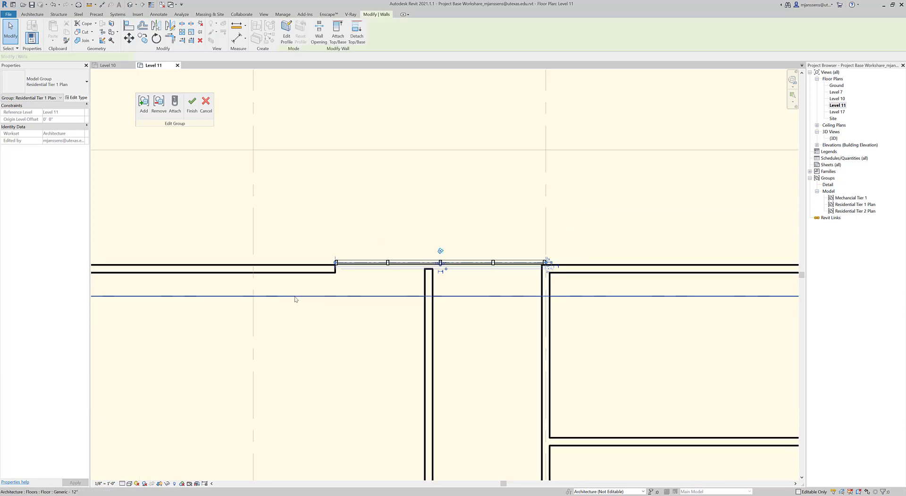
pyautogui.moveTo(295, 299); pyautogui.dragTo(504, 297, button='middle')
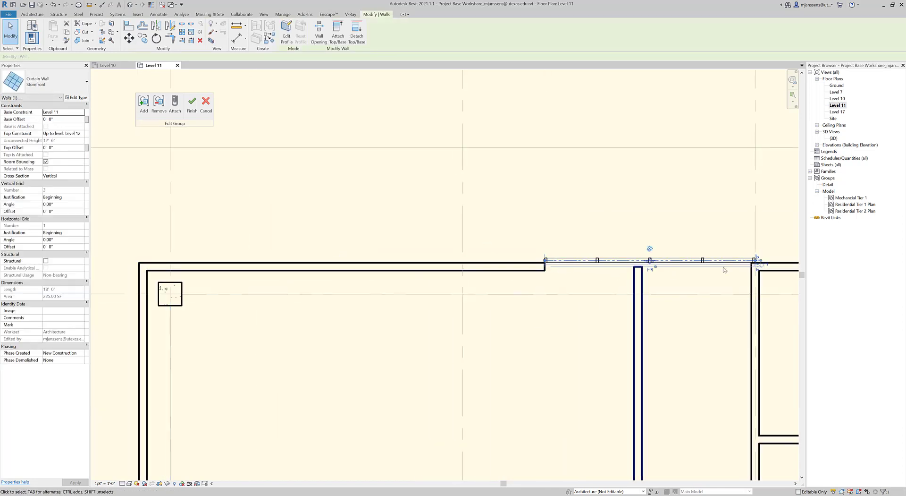
pyautogui.scroll(-1, 548, 267)
pyautogui.moveTo(561, 279); pyautogui.dragTo(604, 282, button='middle')
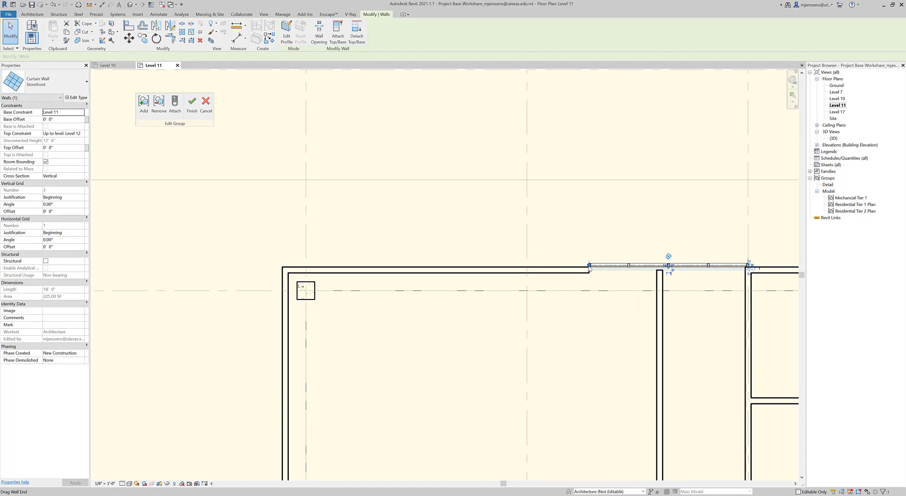
pyautogui.moveTo(590, 267); pyautogui.dragTo(281, 265)
pyautogui.click(383, 239)
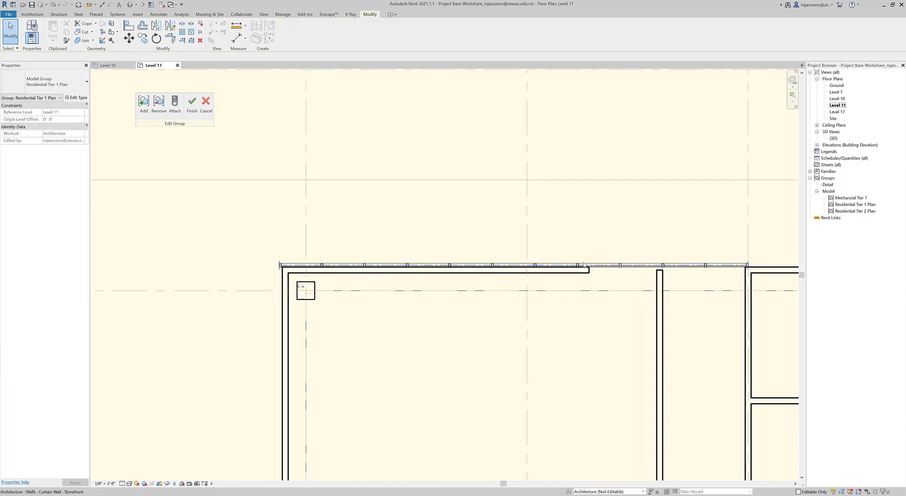
pyautogui.moveTo(608, 291); pyautogui.dragTo(596, 291, button='middle')
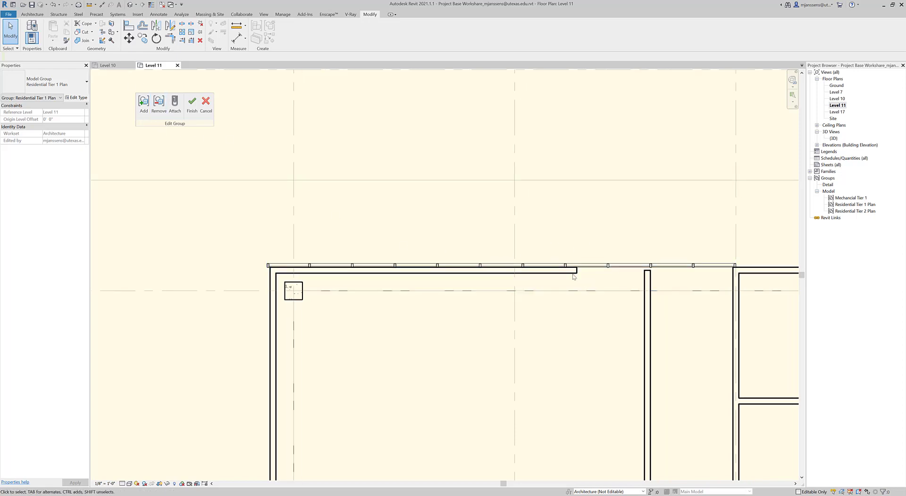
# - Shorten the upper exterior wall so its free end lines up with the adjacent mullion of the Storefront curtain wall
pyautogui.scroll(1, 590, 279)
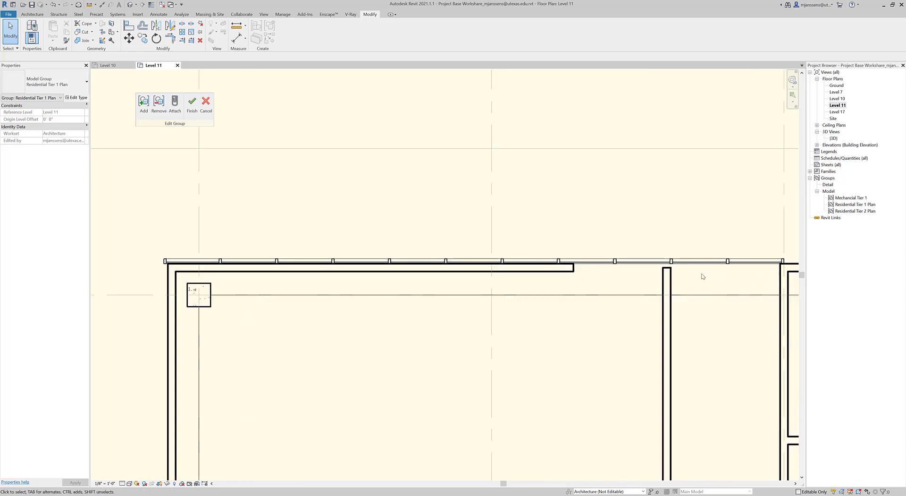
pyautogui.click(574, 271)
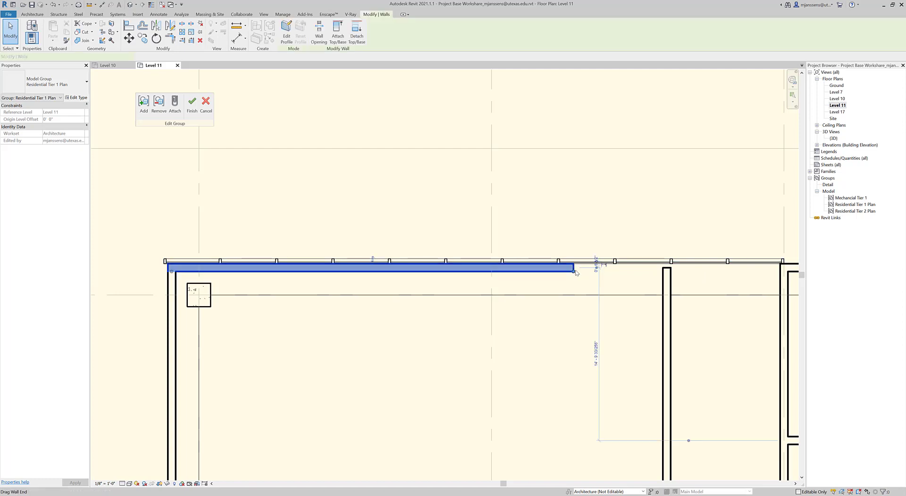
pyautogui.scroll(1, 576, 272)
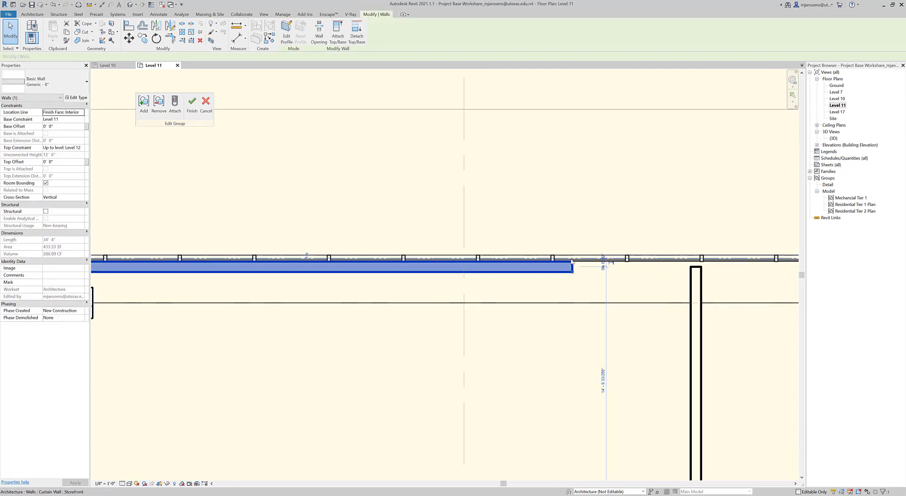
pyautogui.moveTo(573, 271); pyautogui.dragTo(553, 274)
pyautogui.click(597, 289)
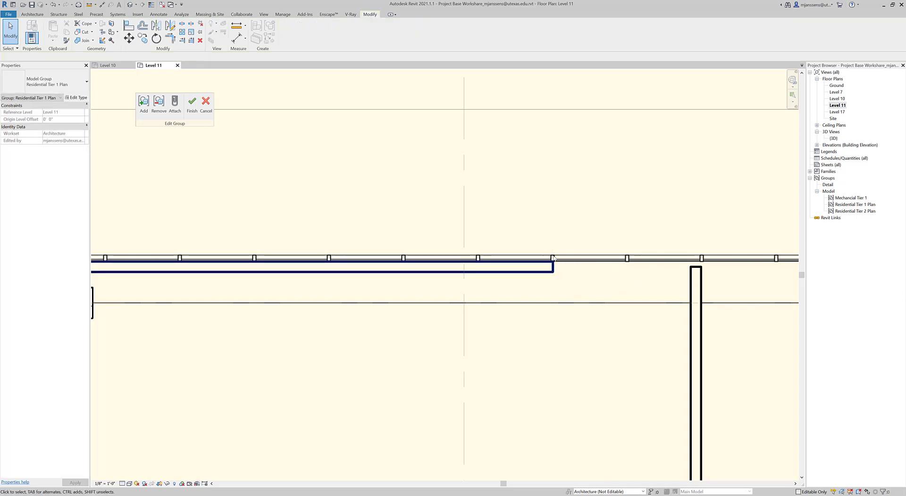
pyautogui.scroll(-2, 687, 236)
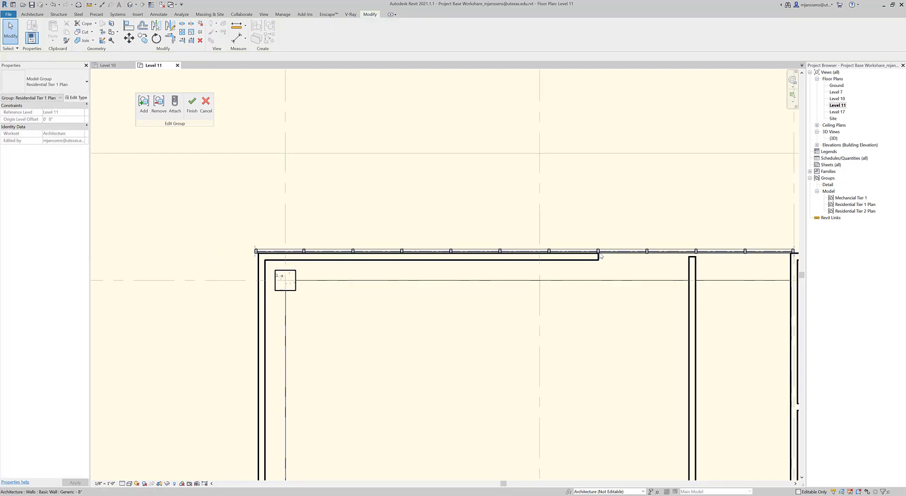
# - Draw a matching 27'-0" Storefront curtain wall just outside the side exterior wall, from the building corner by the column down along the wall
pyautogui.moveTo(320, 286); pyautogui.dragTo(431, 280, button='middle')
pyautogui.rightClick(377, 247)
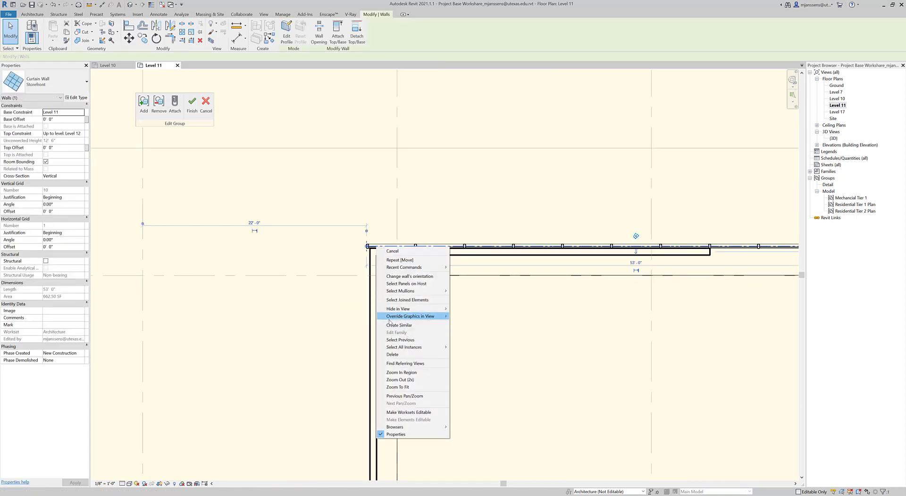
pyautogui.click(397, 325)
pyautogui.click(359, 246)
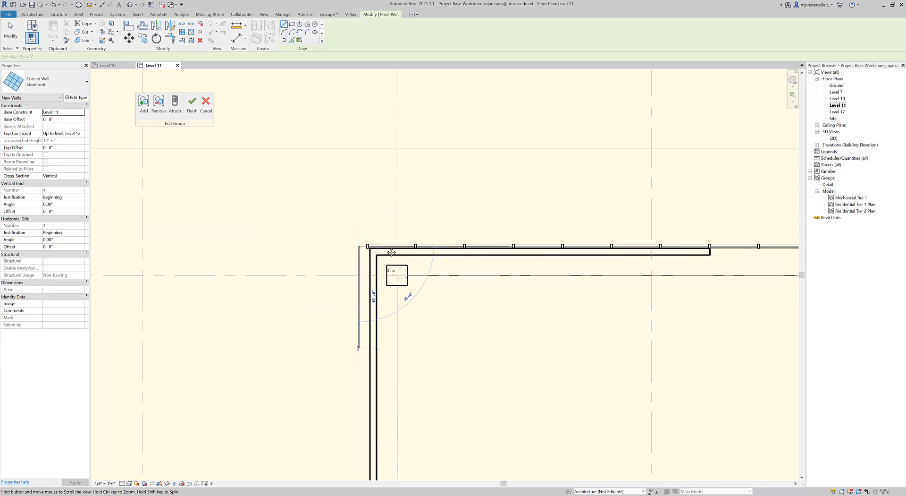
pyautogui.moveTo(392, 252); pyautogui.dragTo(394, 189, button='middle')
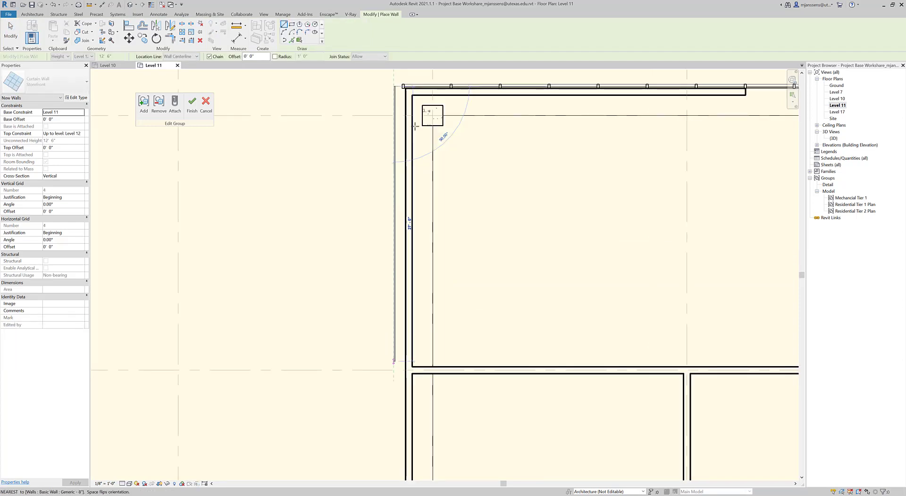
pyautogui.press('Escape')
pyautogui.scroll(3, 404, 89)
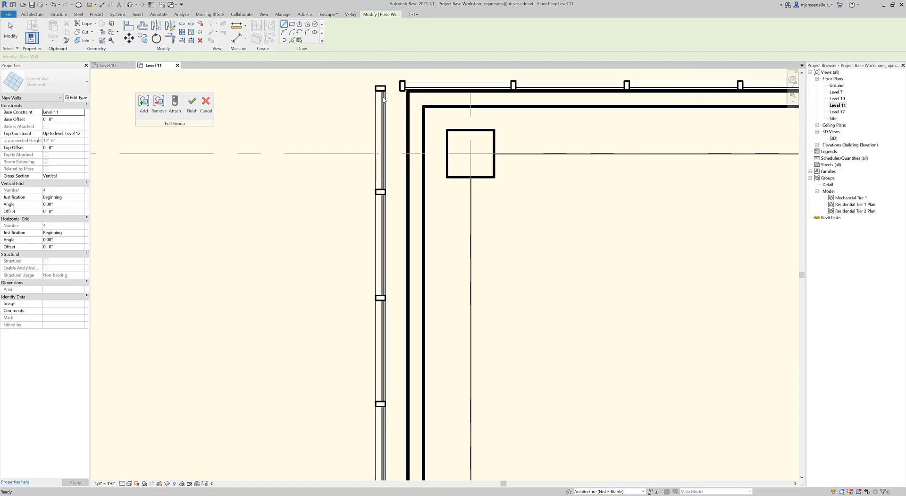
pyautogui.press('Escape')
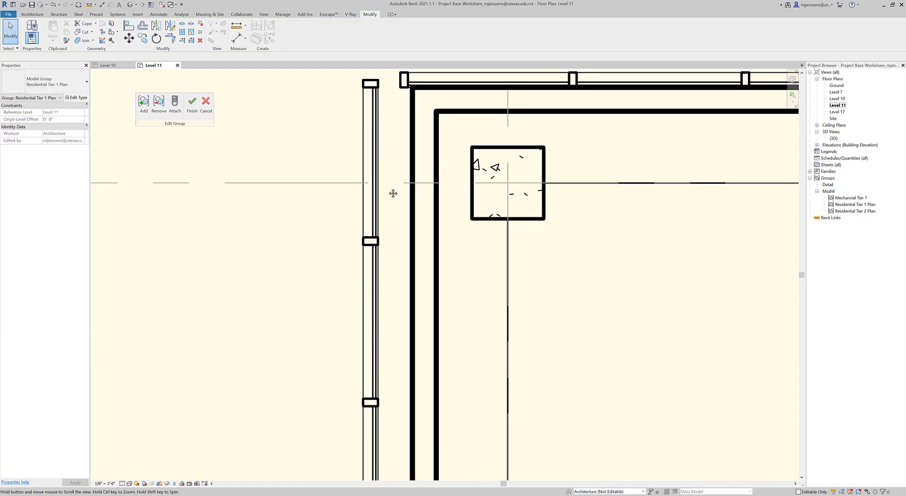
pyautogui.moveTo(372, 91); pyautogui.dragTo(366, 154, button='middle')
pyautogui.click(366, 153)
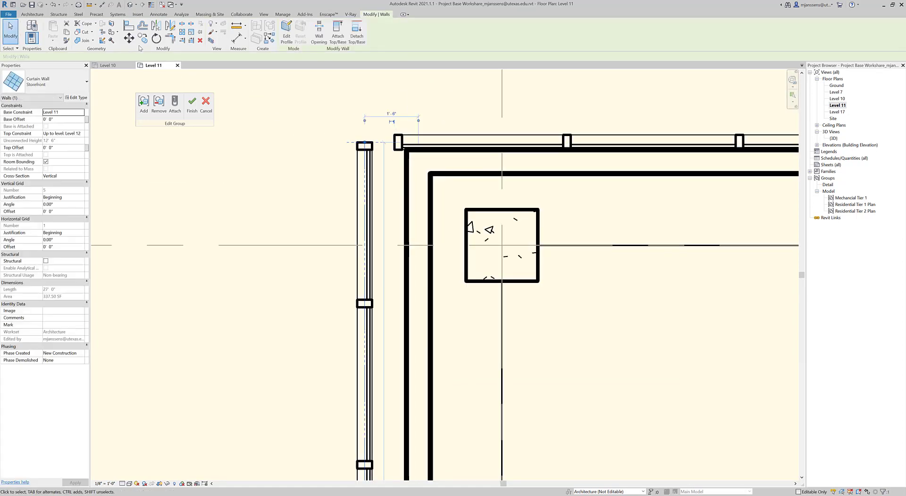
pyautogui.click(139, 44)
pyautogui.scroll(4, 404, 150)
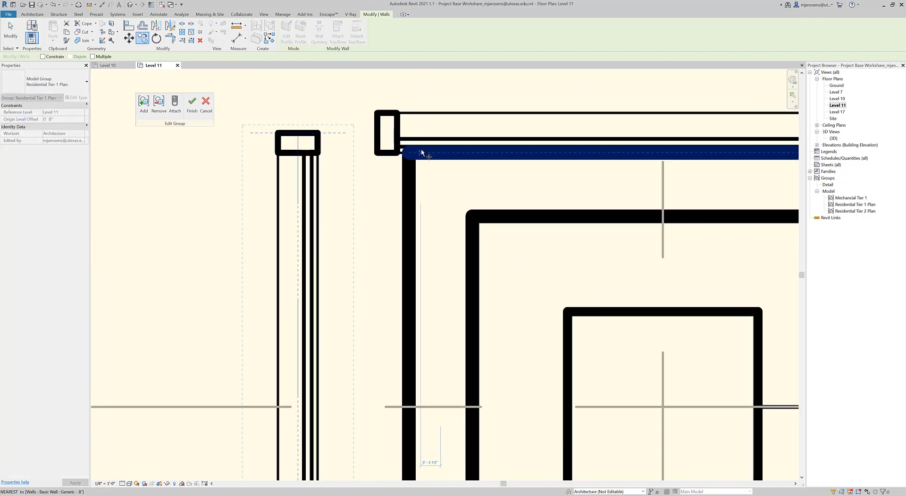
pyautogui.press('Escape')
pyautogui.press('Escape')
pyautogui.scroll(2, 424, 151)
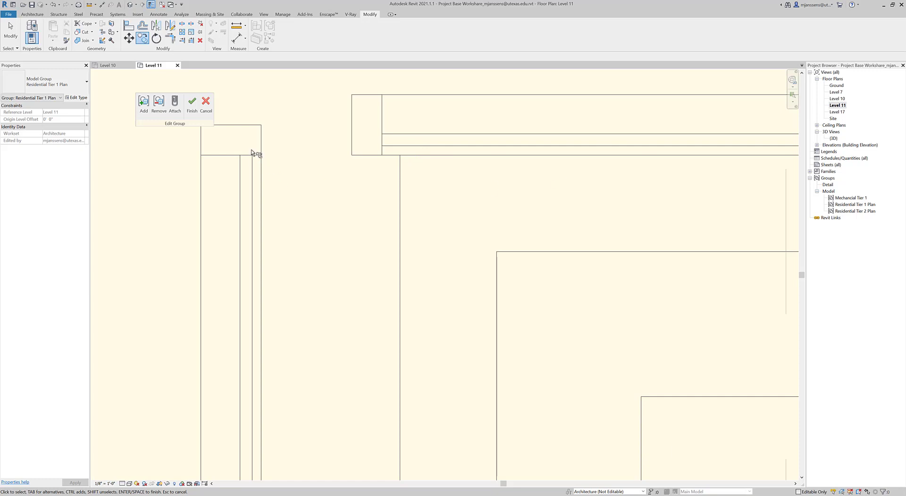
pyautogui.scroll(-1, 257, 153)
pyautogui.press('Escape')
# - Move the side Storefront curtain wall toward the exterior wall so its centerline meets the end of the upper curtain wall at the corner
pyautogui.click(298, 134)
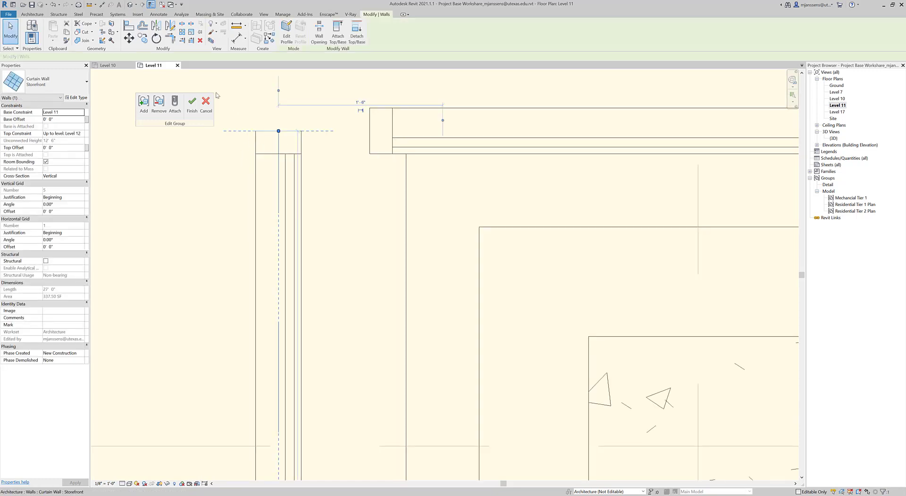
pyautogui.press('m')
pyautogui.press('v')
pyautogui.click(302, 131)
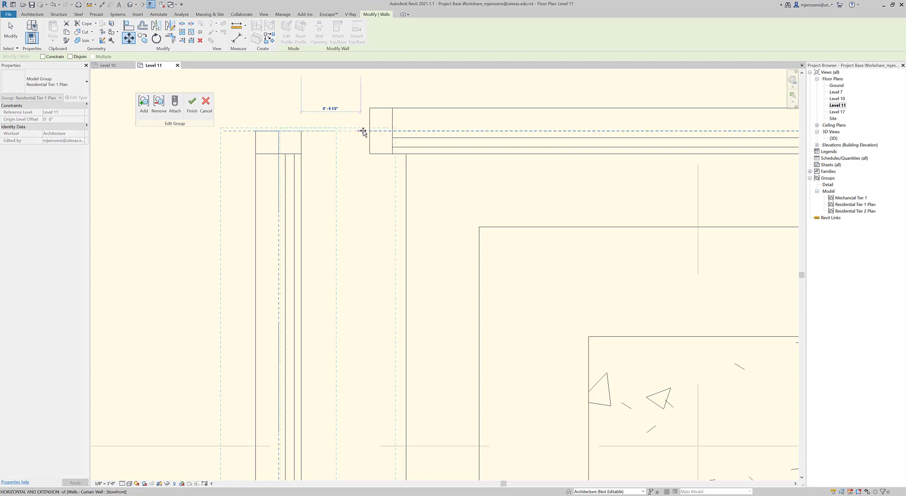
pyautogui.click(406, 253)
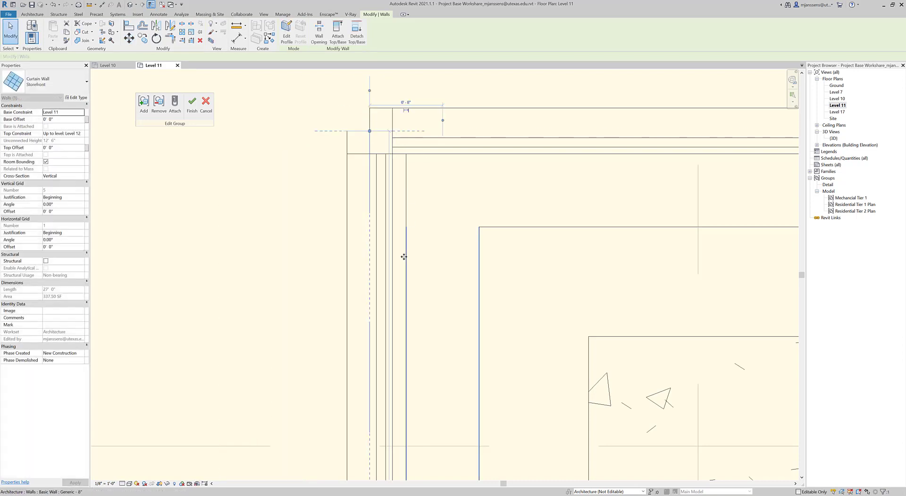
pyautogui.click(298, 178)
pyautogui.scroll(-5, 329, 176)
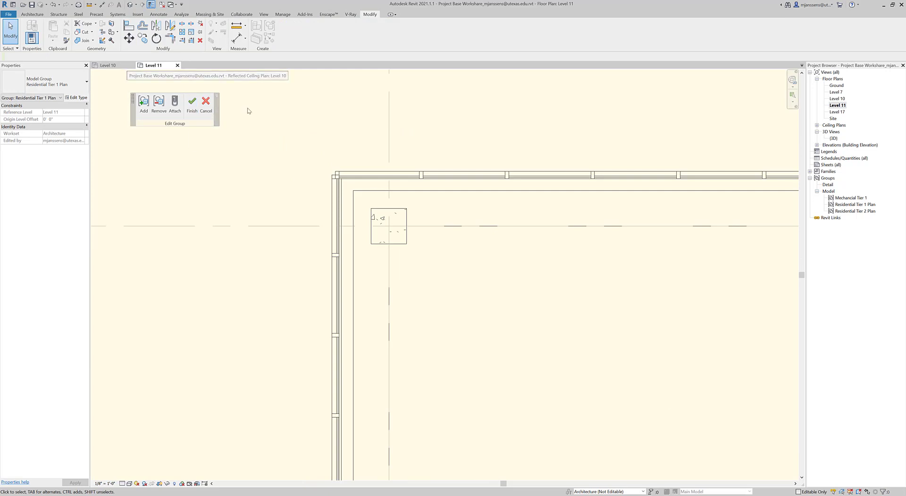
# - Finish editing the Residential Tier 1 Plan group to apply its changes
pyautogui.click(192, 104)
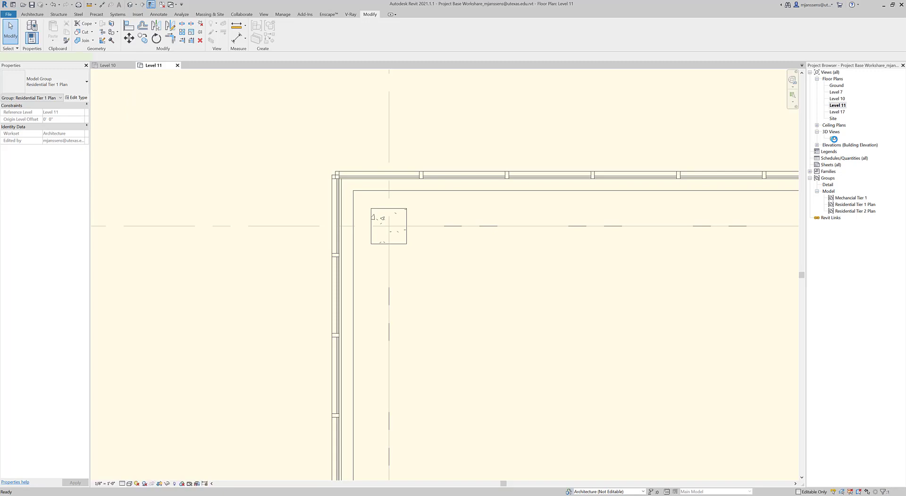
pyautogui.click(453, 139)
pyautogui.scroll(-1, 378, 234)
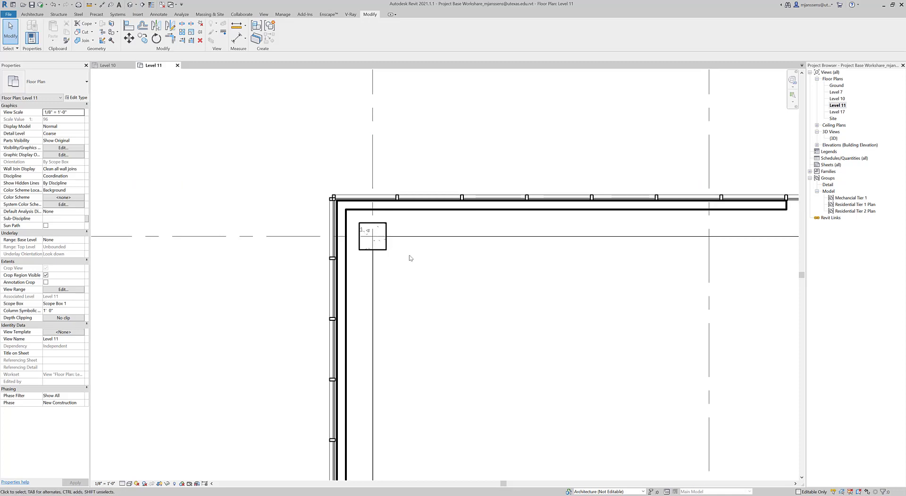
pyautogui.scroll(-2, 409, 271)
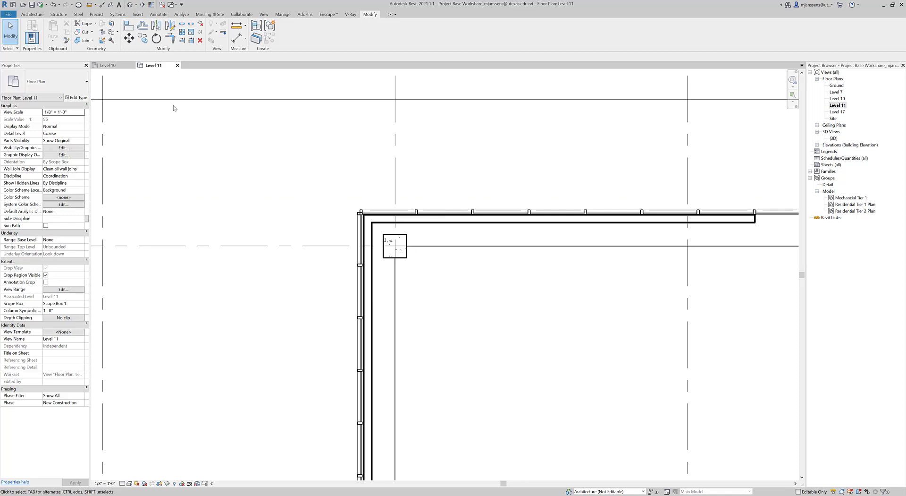
# - Open the {3D} view and examine the Storefront curtain walls around the tower's corner on the repeated group levels
pyautogui.click(833, 138)
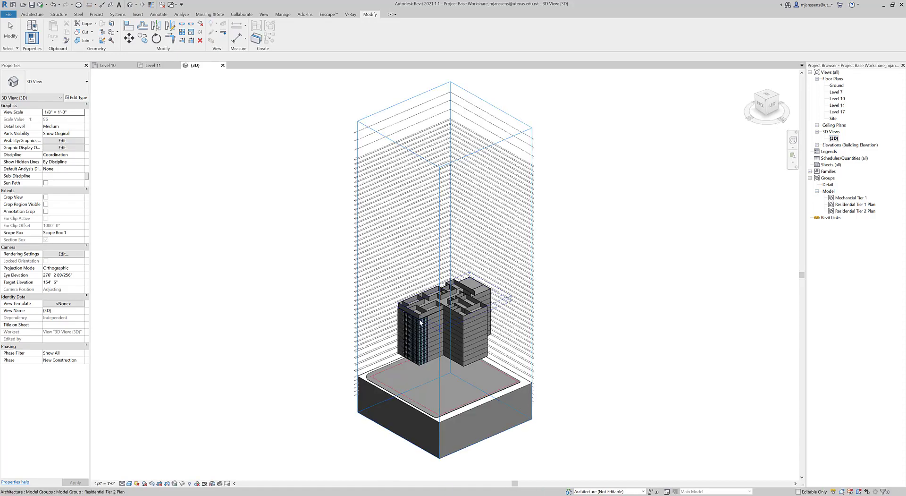
pyautogui.scroll(3, 439, 354)
pyautogui.scroll(5, 439, 354)
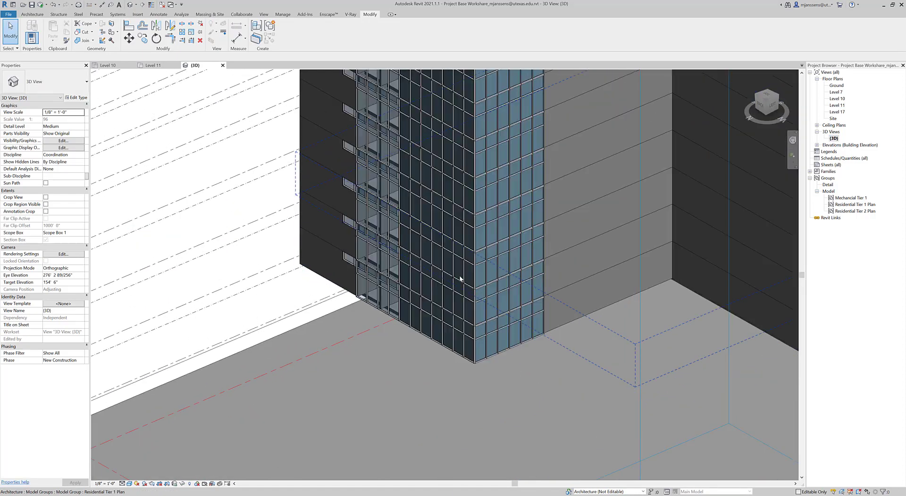
pyautogui.scroll(5, 418, 296)
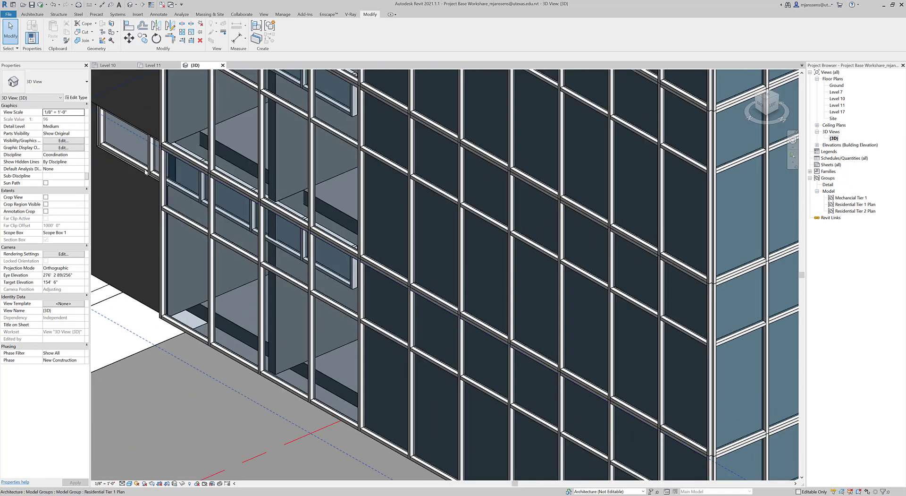
pyautogui.scroll(-3, 415, 366)
pyautogui.scroll(2, 497, 361)
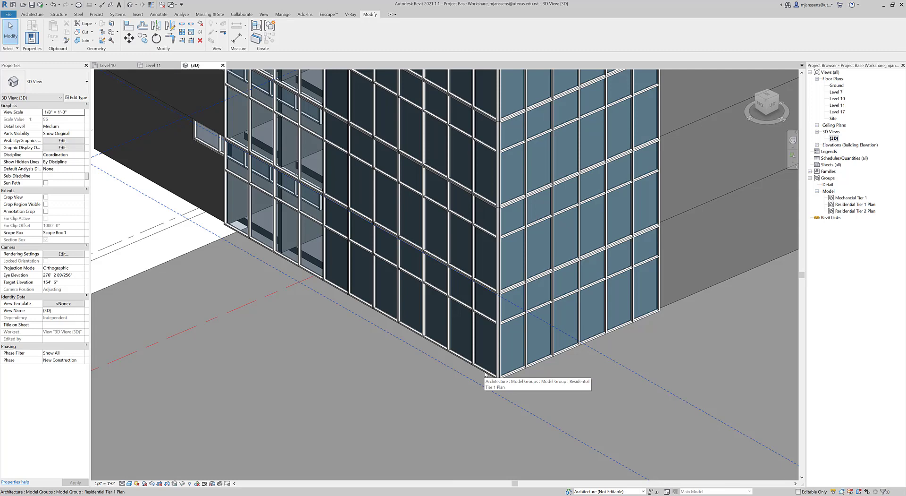
pyautogui.keyDown('shift'); pyautogui.moveTo(429, 374); pyautogui.dragTo(415, 403, button='middle'); pyautogui.keyUp('shift')
pyautogui.scroll(-2, 457, 265)
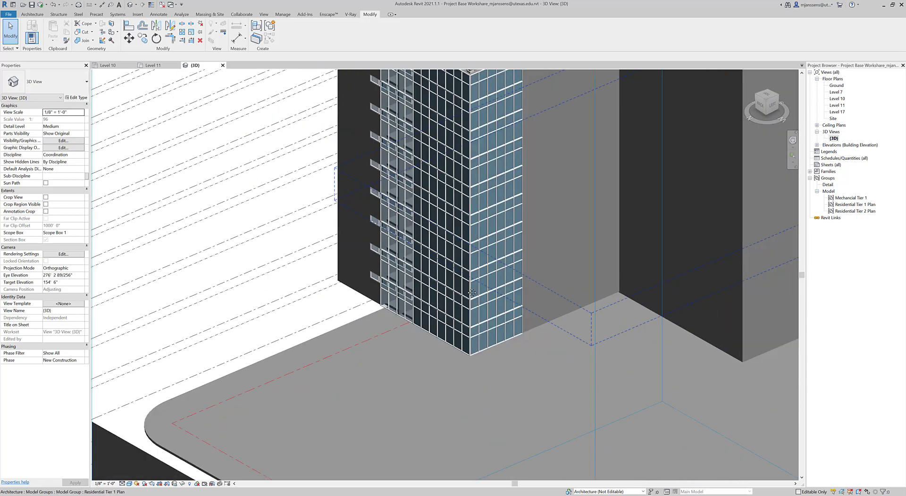